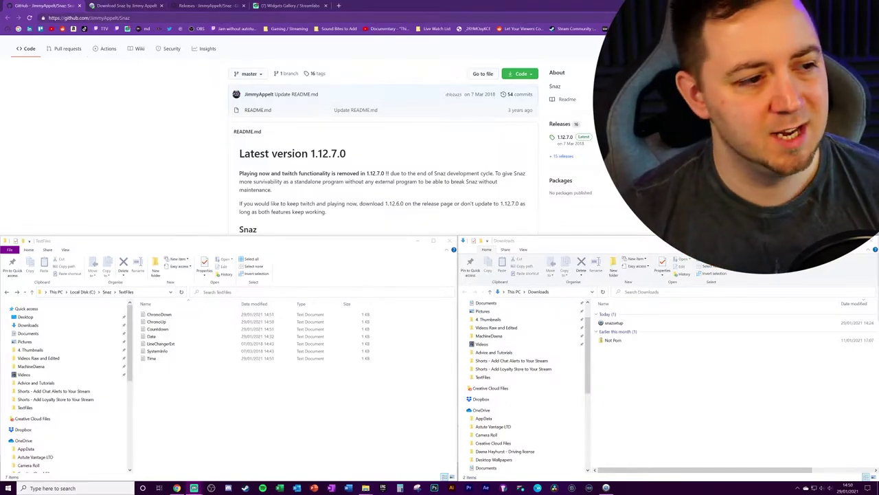
# Examine the address of Snaz's GitHub repository and of the alternative Software Informer download page.
pyautogui.click(140, 19)
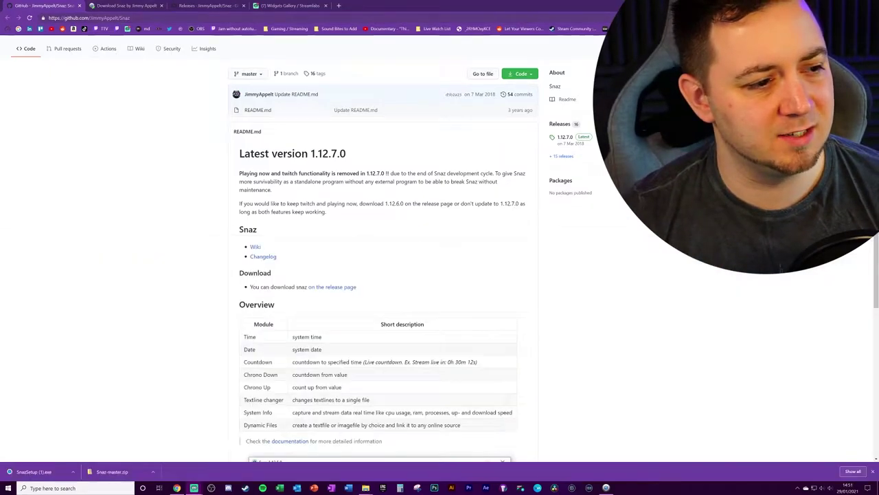
pyautogui.tripleClick(124, 18)
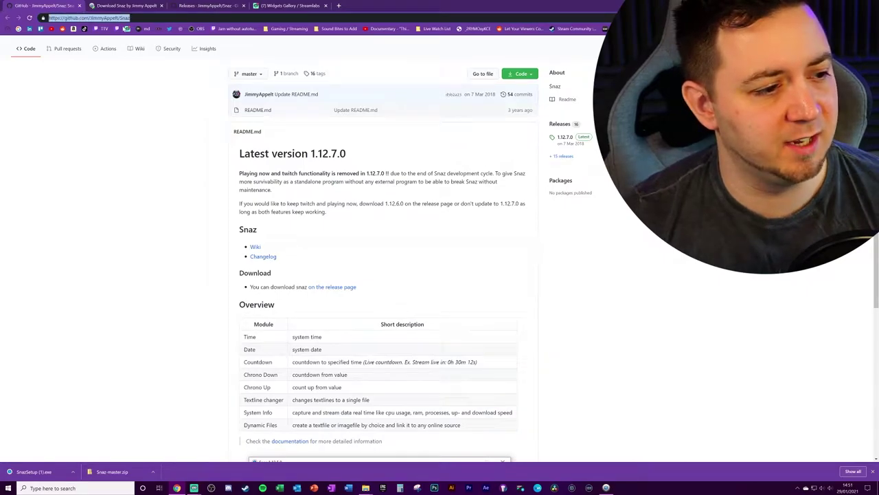
pyautogui.click(105, 18)
pyautogui.moveTo(104, 18); pyautogui.dragTo(116, 18)
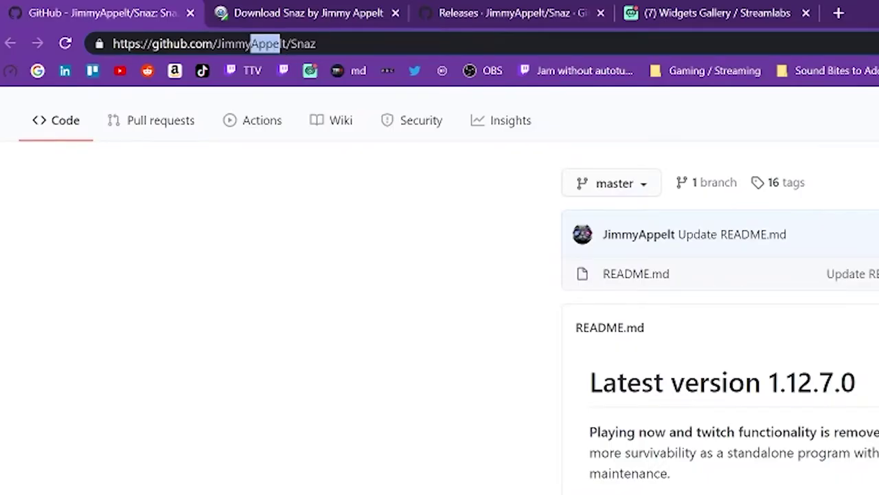
pyautogui.click(286, 44)
pyautogui.moveTo(281, 44)
pyautogui.mouseDown()
pyautogui.moveTo(242, 44)
pyautogui.moveTo(281, 43)
pyautogui.mouseUp()
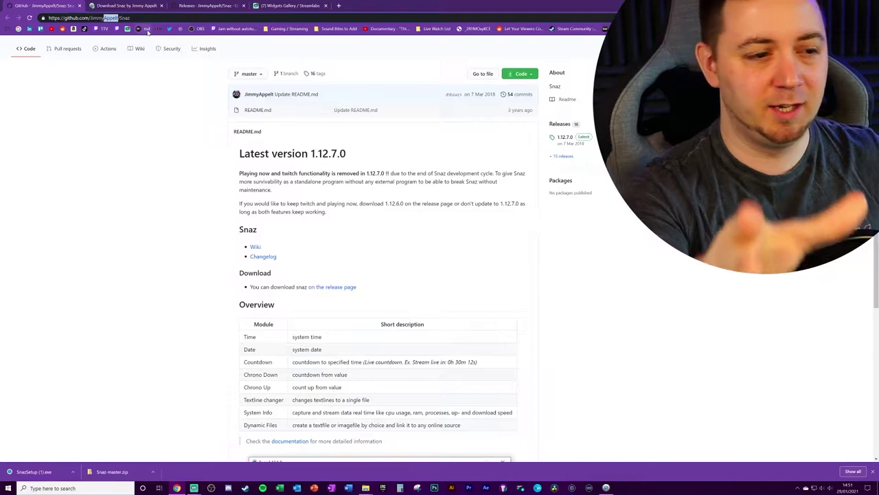
pyautogui.hotkey('ctrl', 'Tab')
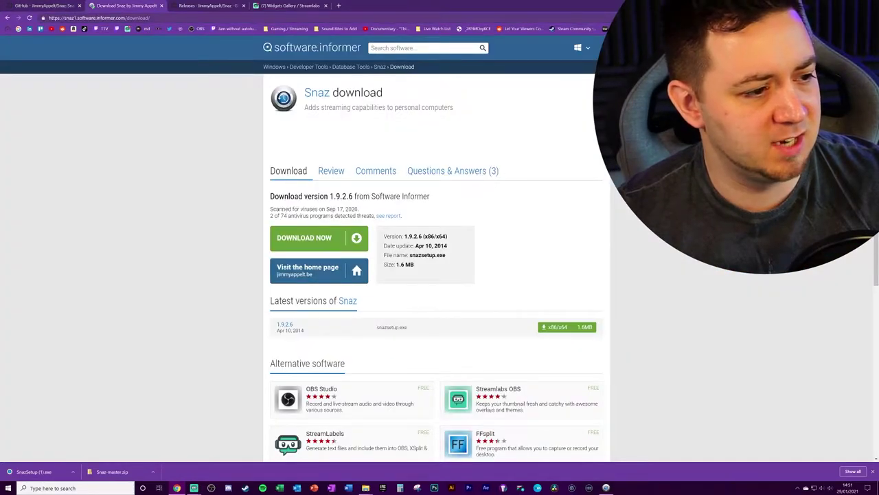
pyautogui.moveTo(91, 17); pyautogui.dragTo(150, 18)
pyautogui.click(150, 18)
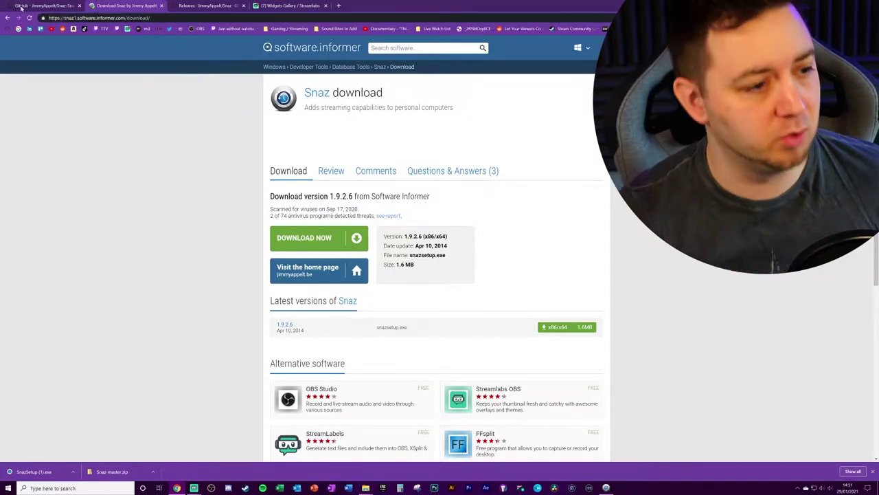
# Open the code download options on Snaz's GitHub page and start the Snaz setup with English as the language.
pyautogui.click(43, 6)
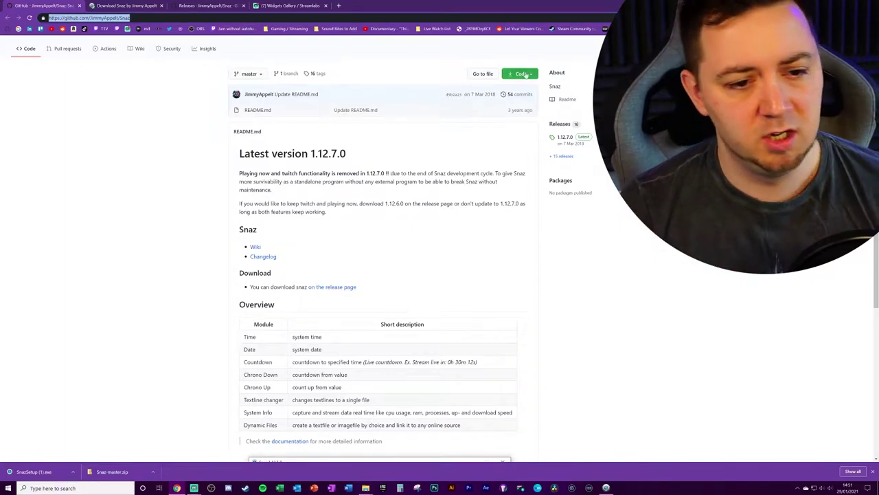
pyautogui.click(533, 75)
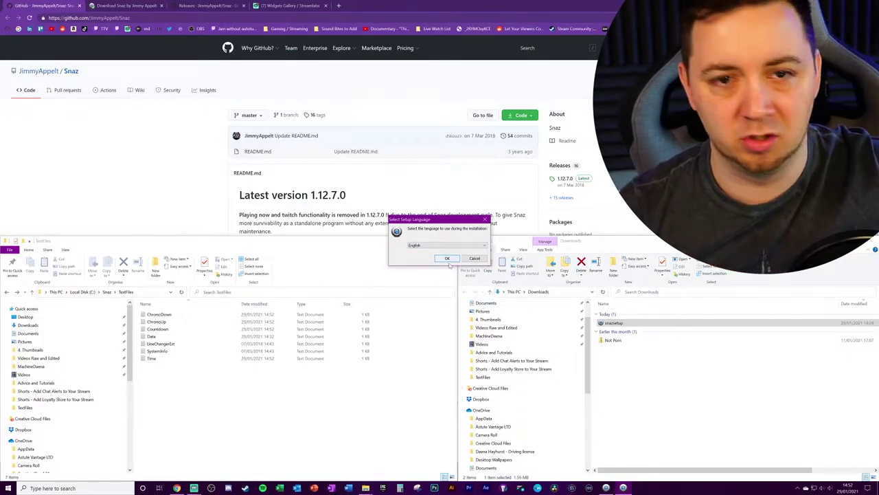
pyautogui.click(447, 258)
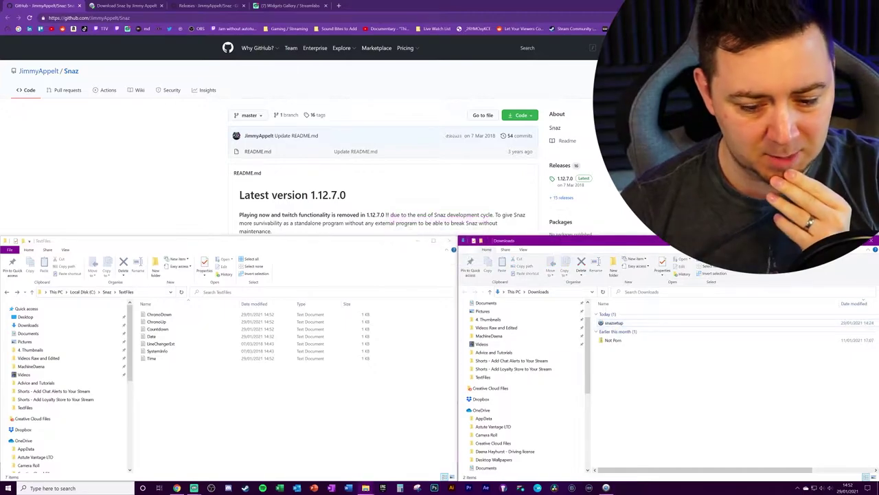
# Open the window of the Snaz program running in the background.
pyautogui.click(796, 488)
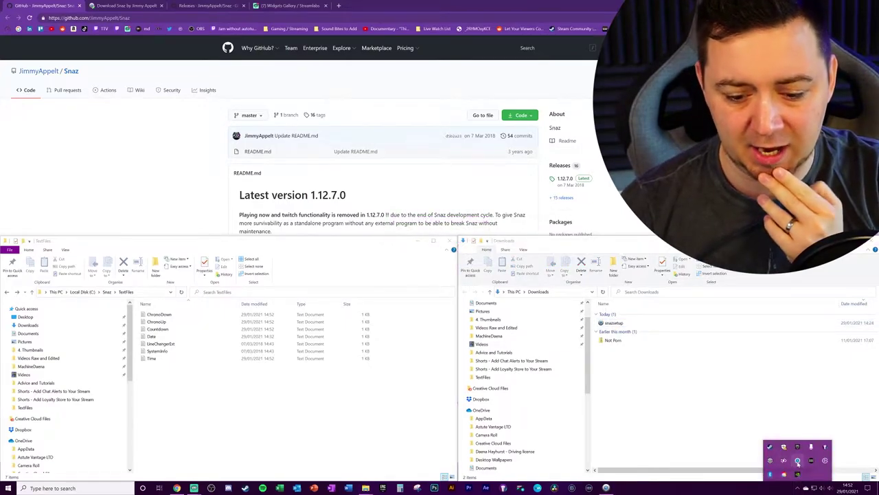
pyautogui.click(798, 460)
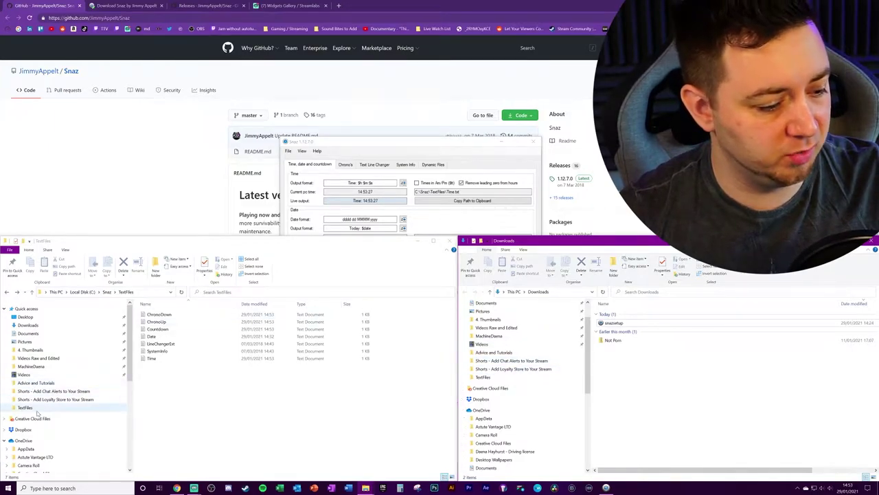
# Open the C:\Snaz\TextFiles folder in File Explorer and look over its text files.
pyautogui.scroll(-7, 50, 409)
pyautogui.click(29, 462)
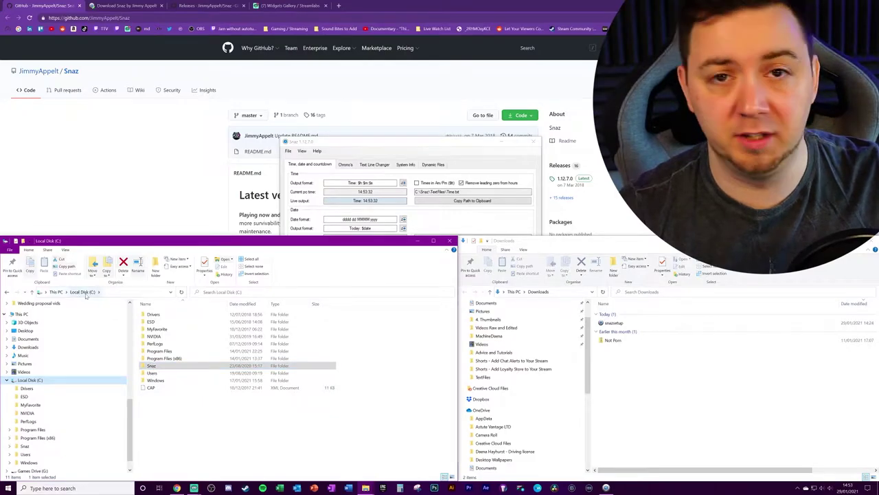
pyautogui.doubleClick(158, 366)
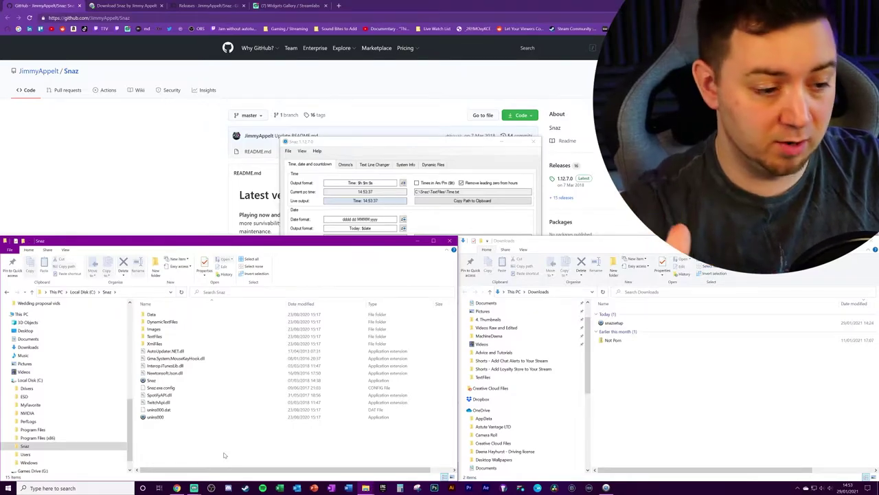
pyautogui.click(175, 338)
pyautogui.doubleClick(168, 338)
pyautogui.moveTo(178, 403); pyautogui.dragTo(169, 314)
pyautogui.click(190, 406)
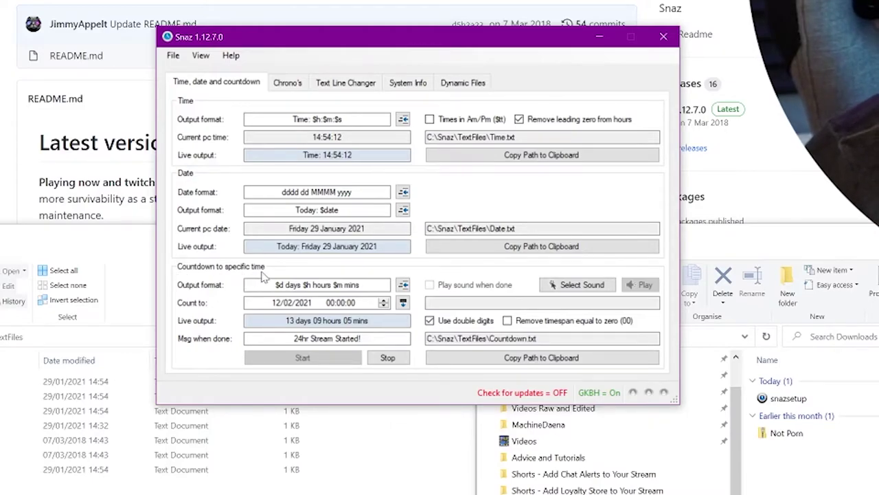
# Review Snaz's Chrono Down timer settings and the path of its ChronoDown.txt output file.
pyautogui.click(287, 83)
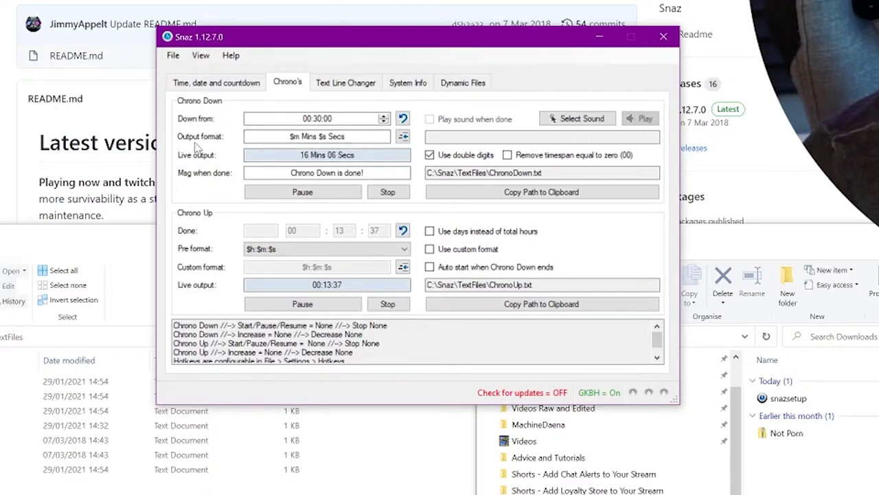
pyautogui.click(327, 118)
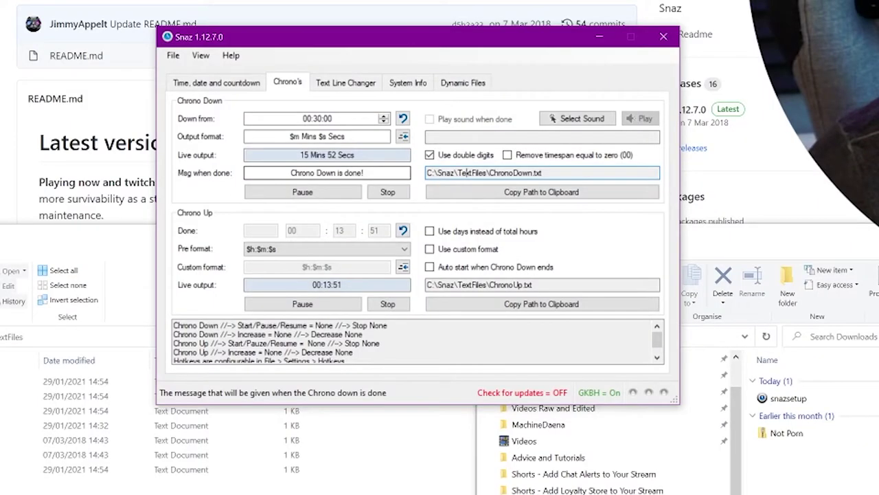
pyautogui.click(461, 172)
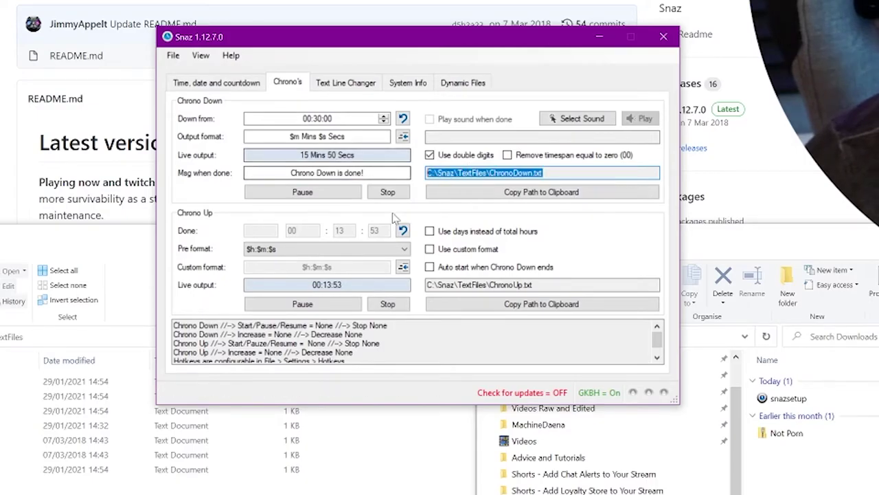
pyautogui.click(506, 172)
pyautogui.moveTo(485, 173); pyautogui.dragTo(544, 173)
pyautogui.click(522, 173)
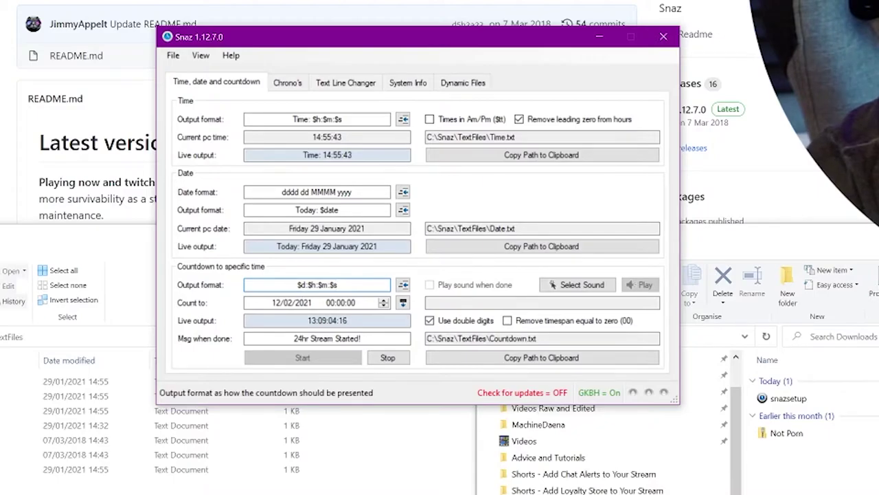
# Set the output format of the countdown to a specific time to $d$h$m$s and restart the countdown.
pyautogui.moveTo(327, 283)
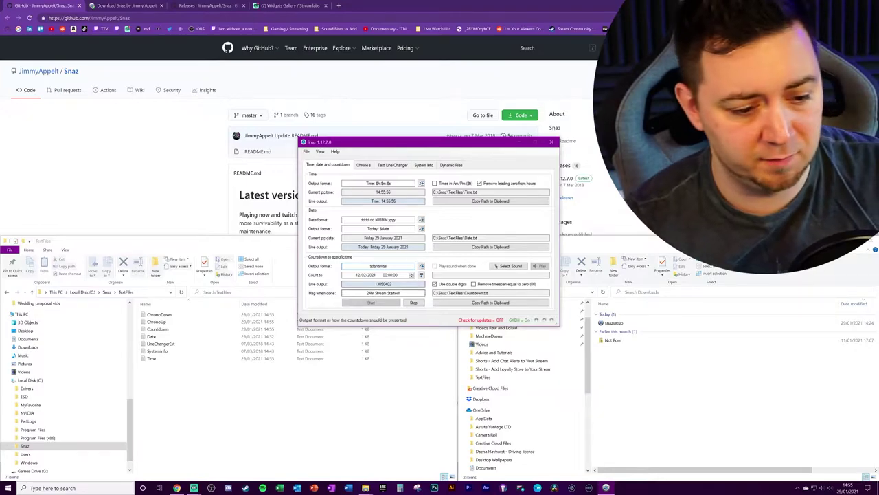
pyautogui.click(412, 302)
pyautogui.click(384, 305)
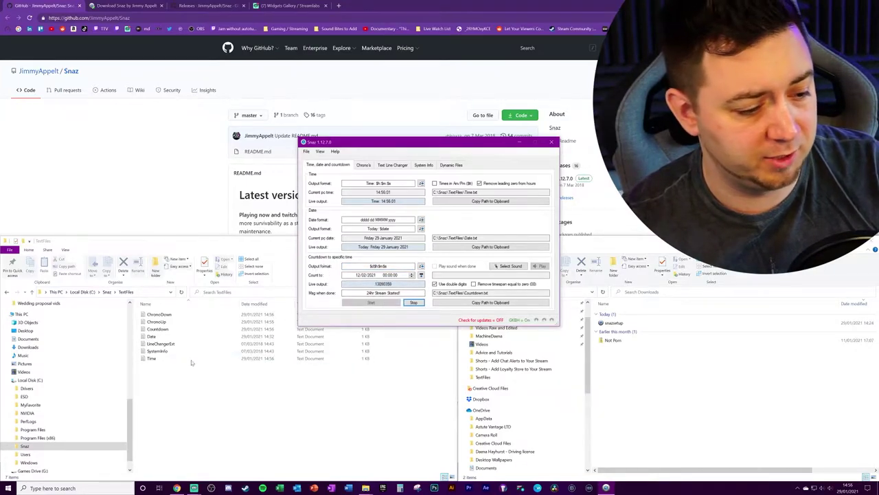
# Open the Countdown text file in Notepad and examine its days, hours, minutes and seconds digits.
pyautogui.doubleClick(158, 329)
pyautogui.hotkey('ctrl', 'a')
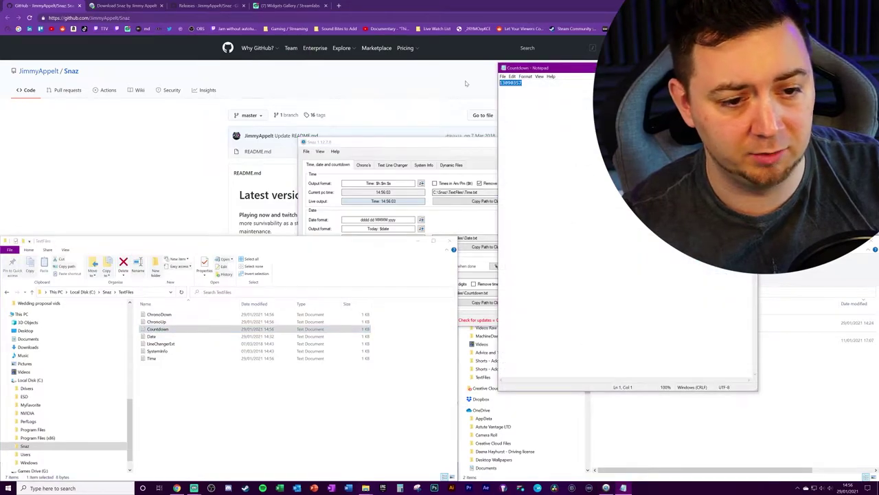
pyautogui.click(504, 82)
pyautogui.moveTo(505, 83); pyautogui.dragTo(511, 83)
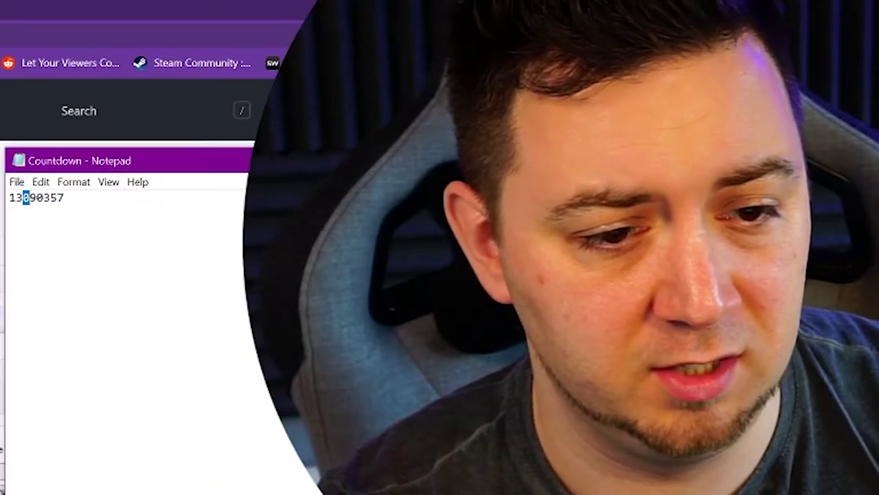
pyautogui.click(65, 197)
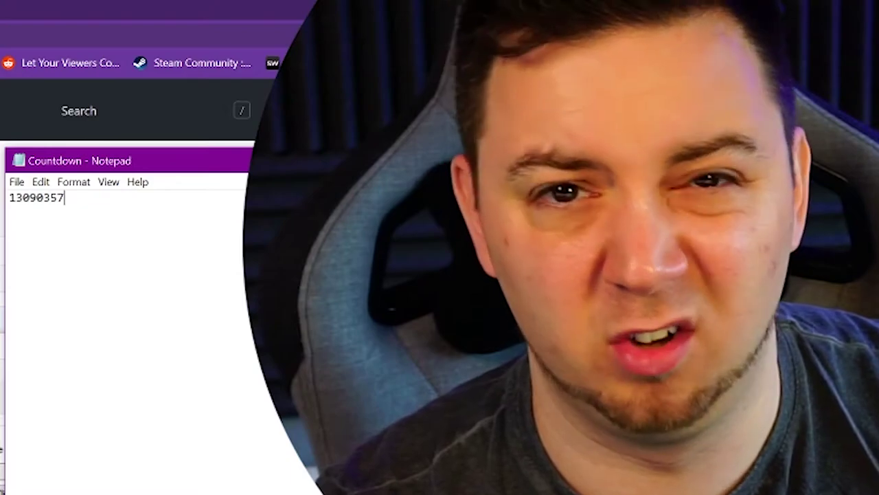
pyautogui.moveTo(23, 197)
pyautogui.mouseDown()
pyautogui.moveTo(10, 197)
pyautogui.moveTo(37, 197)
pyautogui.mouseUp()
pyautogui.press('Right')
pyautogui.hotkey('shift', 'Right')
pyautogui.hotkey('shift', 'Right')
pyautogui.press('Right')
pyautogui.hotkey('shift', 'Right')
pyautogui.hotkey('shift', 'Right')
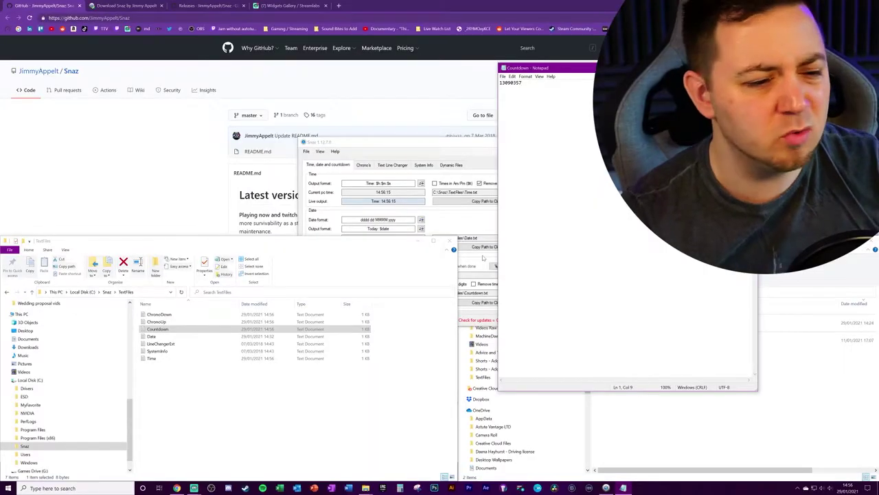
# Set Snaz's countdown output format to $d:$h:$m:$s and reopen the Countdown text file.
pyautogui.click(483, 258)
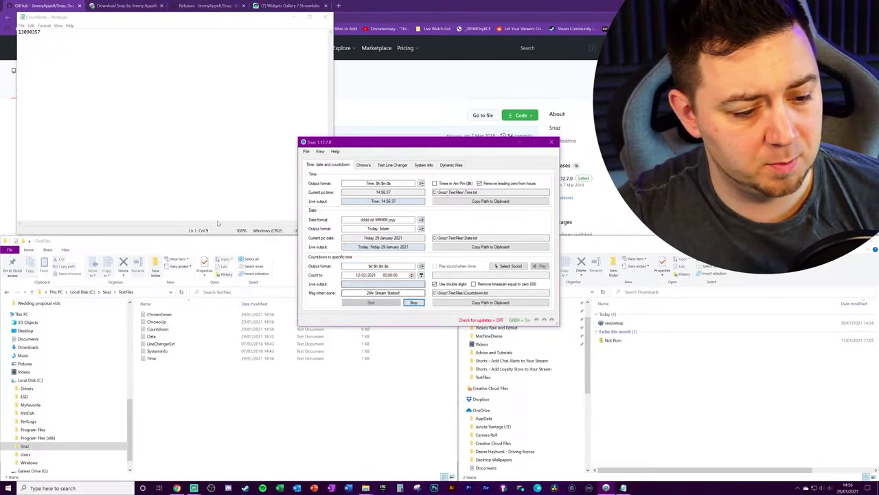
pyautogui.click(326, 17)
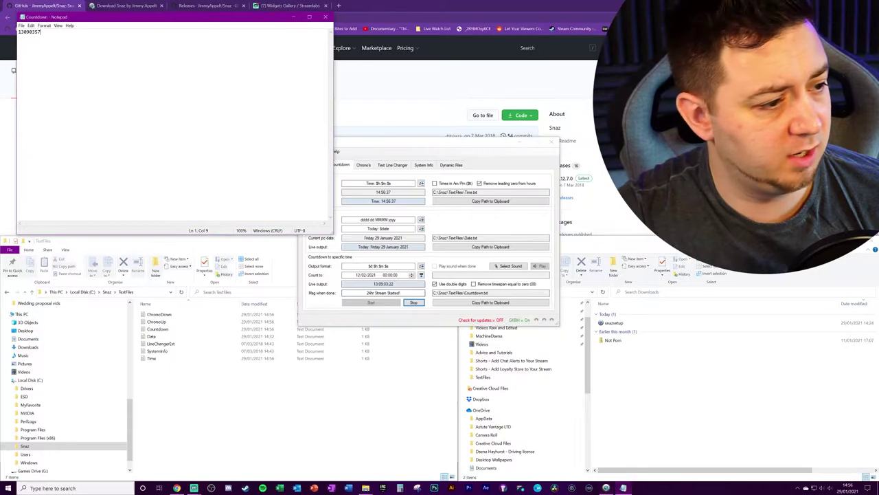
pyautogui.doubleClick(179, 329)
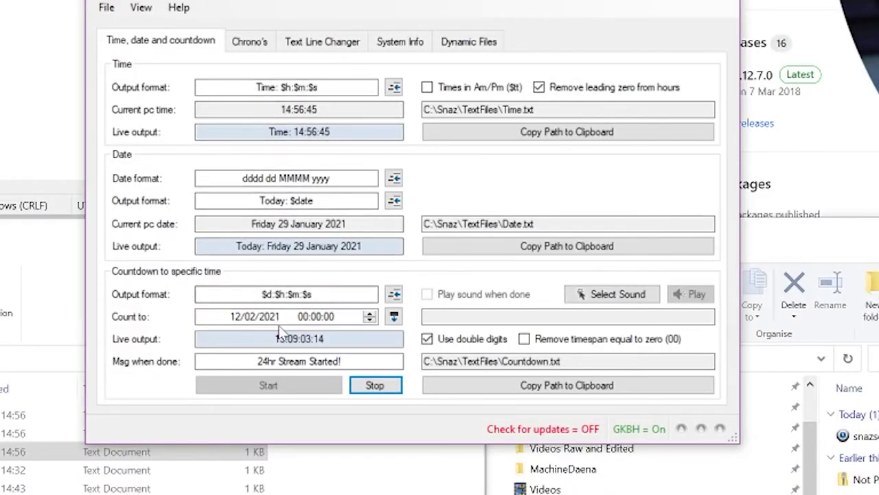
# Set Snaz's countdown output format to "$d days $h hours $m mins".
pyautogui.moveTo(389, 266); pyautogui.dragTo(350, 274)
pyautogui.write('$d days $h hours $m mins')
pyautogui.moveTo(246, 294); pyautogui.dragTo(307, 294)
pyautogui.click(344, 294)
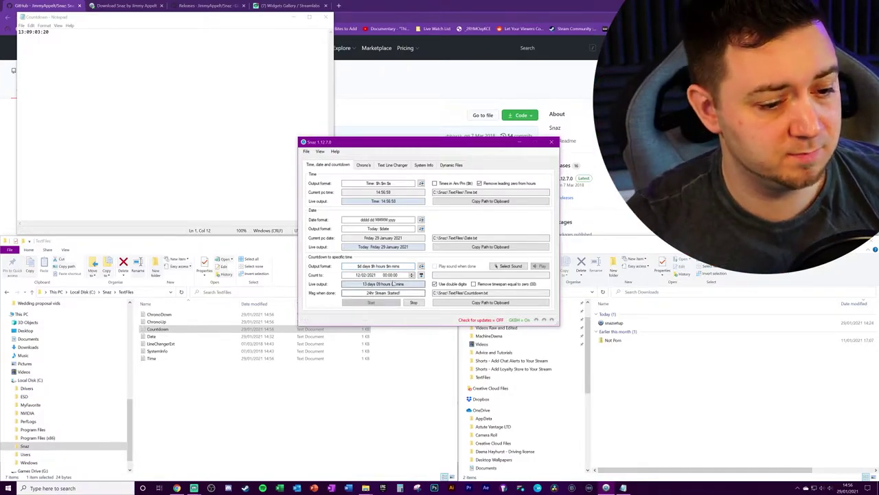
# Close the old Countdown file and reopen it in Notepad to check the newly formatted countdown text.
pyautogui.click(307, 21)
pyautogui.click(326, 17)
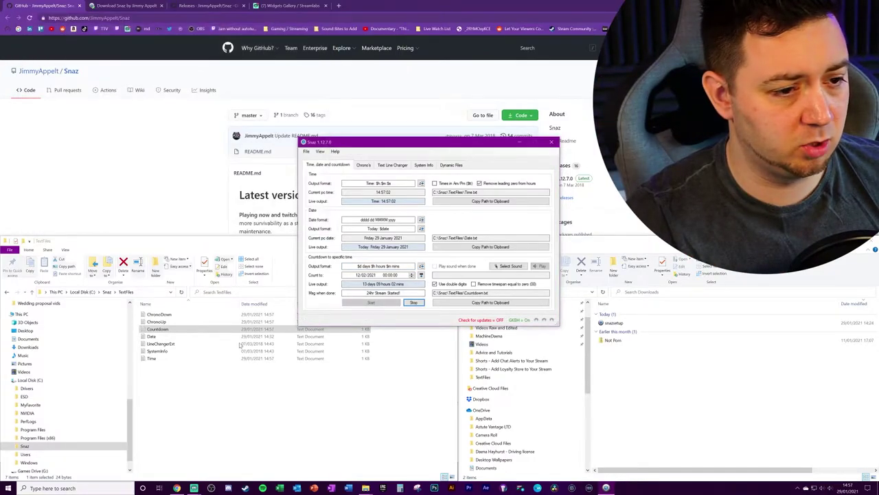
pyautogui.click(168, 330)
pyautogui.doubleClick(169, 330)
pyautogui.moveTo(85, 31); pyautogui.dragTo(18, 31)
pyautogui.click(74, 31)
pyautogui.click(85, 32)
pyautogui.click(85, 31)
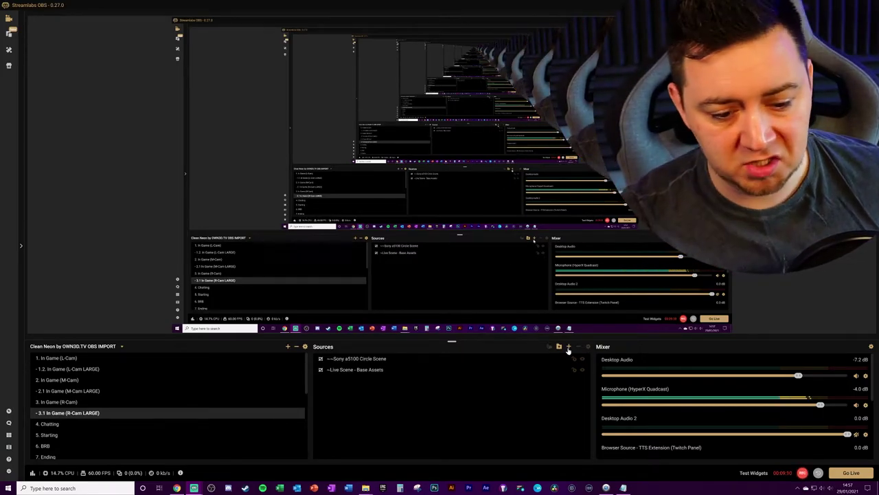
# Switch to Streamlabs OBS and add a new Text (GDI+) source, keeping its default name, to the 3.1 In Game (R-Cam LARGE) scene.
pyautogui.click(568, 346)
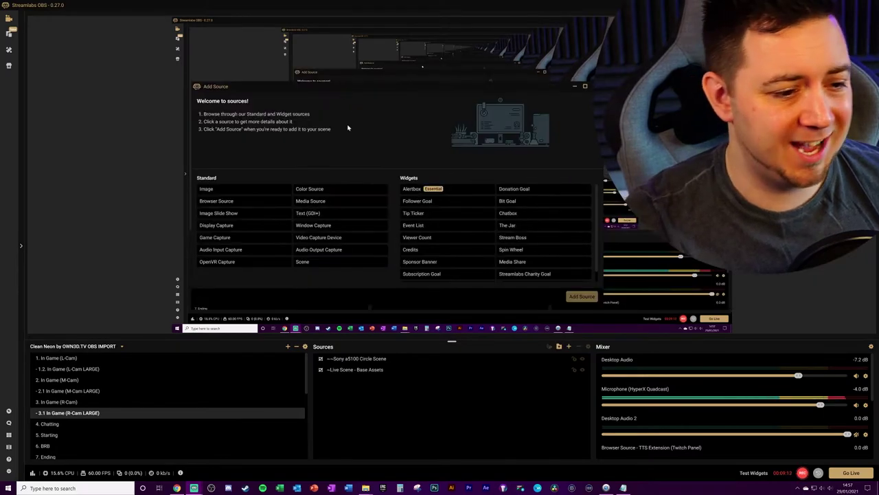
pyautogui.doubleClick(313, 218)
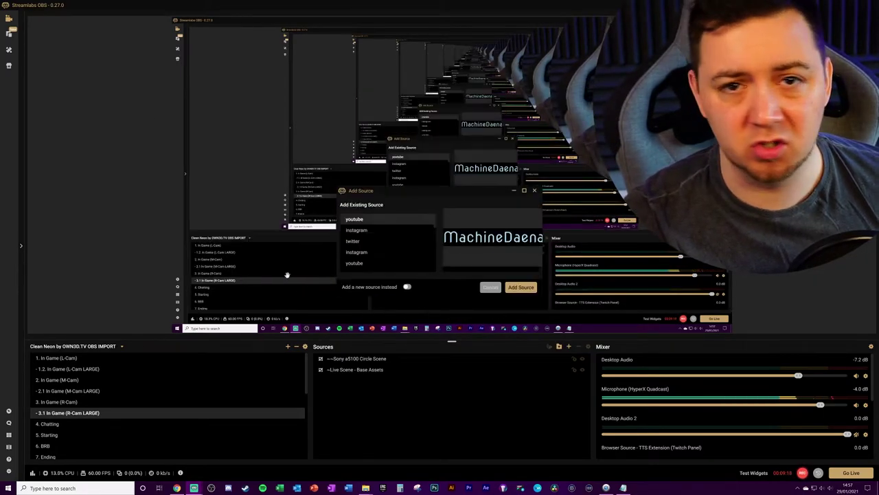
pyautogui.moveTo(437, 192); pyautogui.dragTo(394, 176)
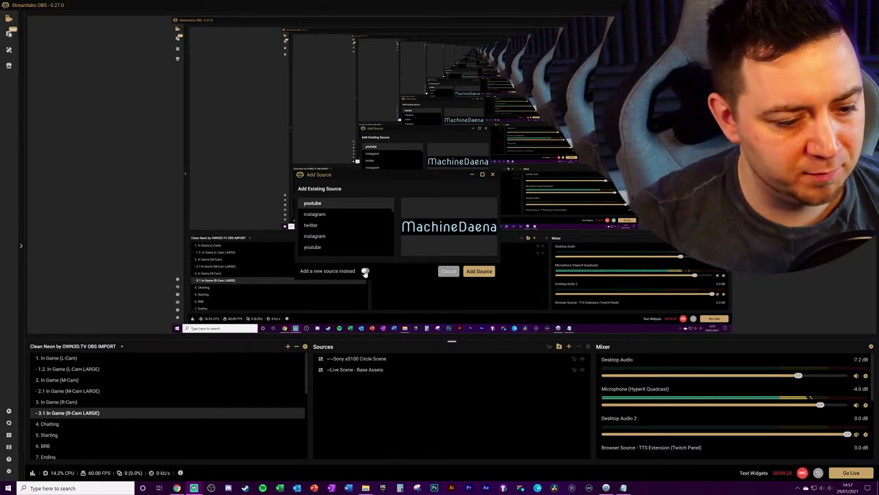
pyautogui.click(366, 272)
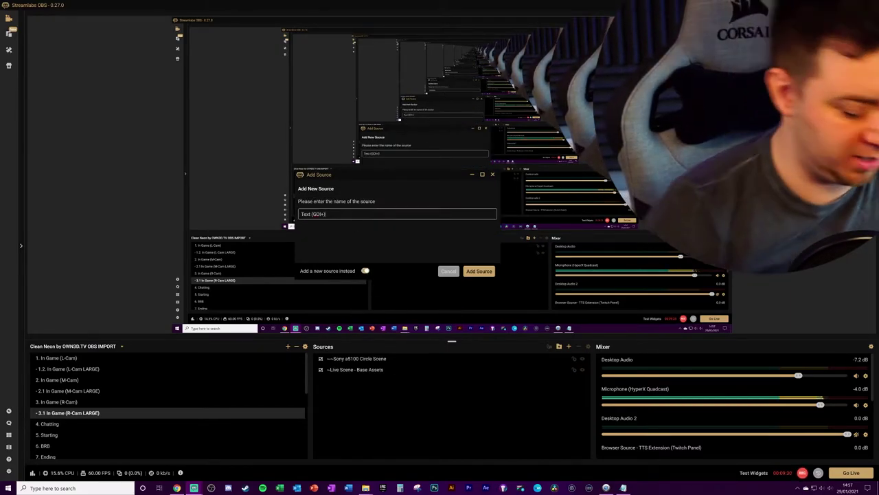
pyautogui.click(479, 274)
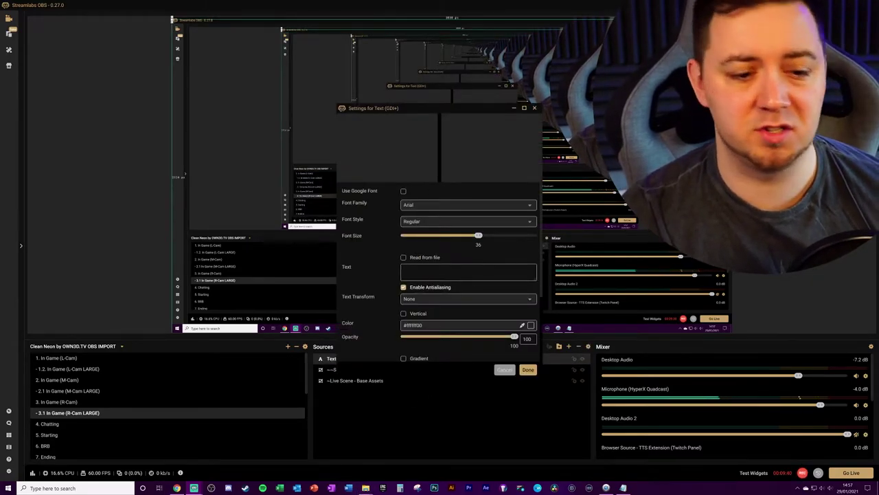
# Set the text source's font size to 144 and enter "24 hour stream" as its text.
pyautogui.moveTo(479, 236); pyautogui.dragTo(508, 236)
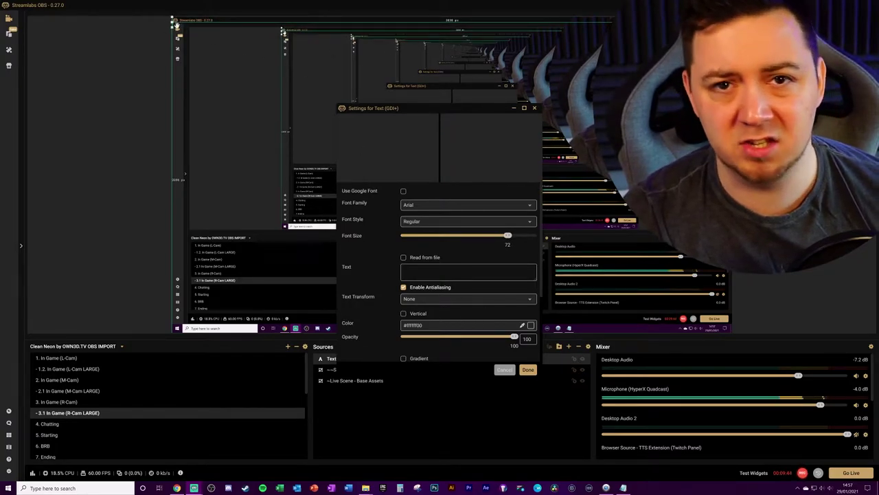
pyautogui.click(427, 272)
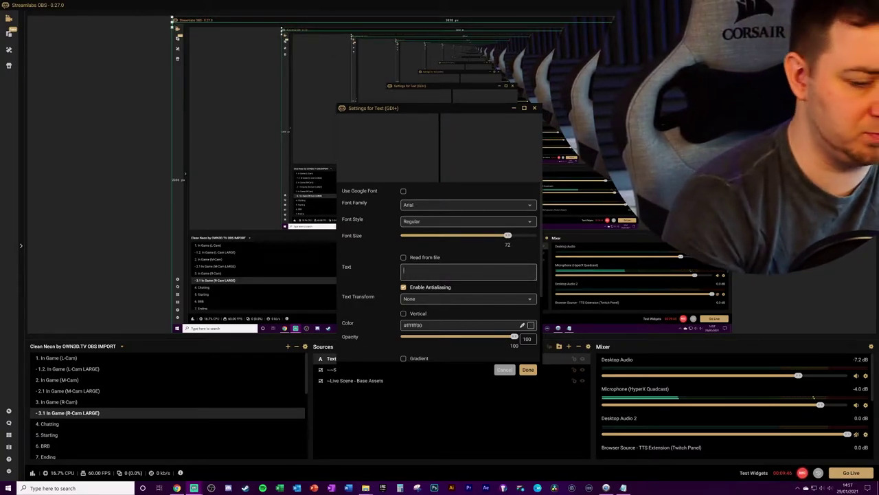
pyautogui.write('24 hour stream')
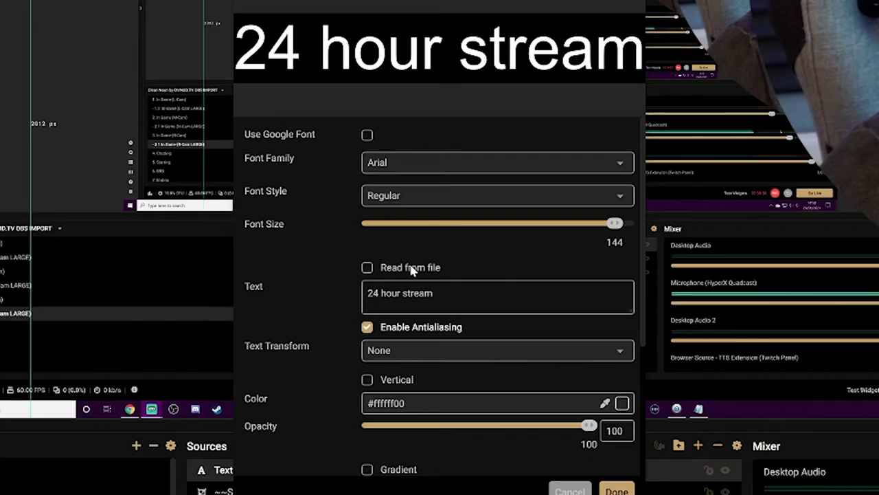
# Make the text source read from the Countdown file in C:\Snaz\TextFiles, and reposition the countdown text lower in the scene.
pyautogui.click(403, 257)
pyautogui.click(612, 291)
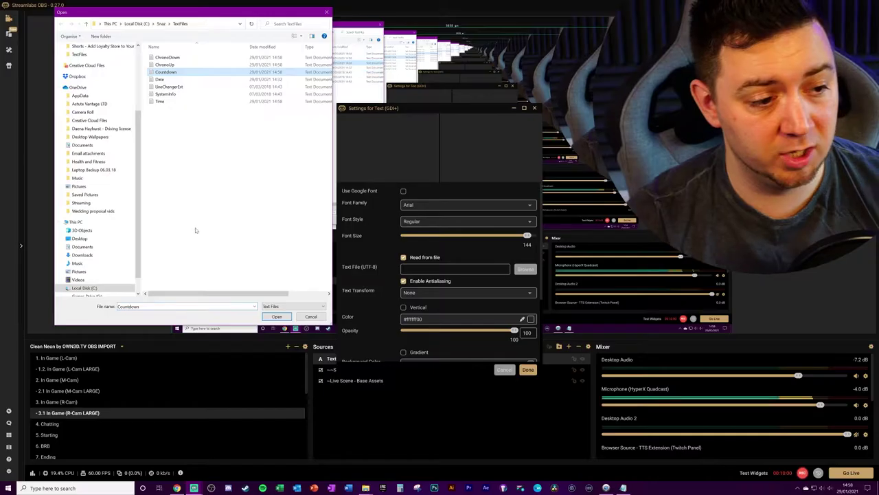
pyautogui.click(163, 72)
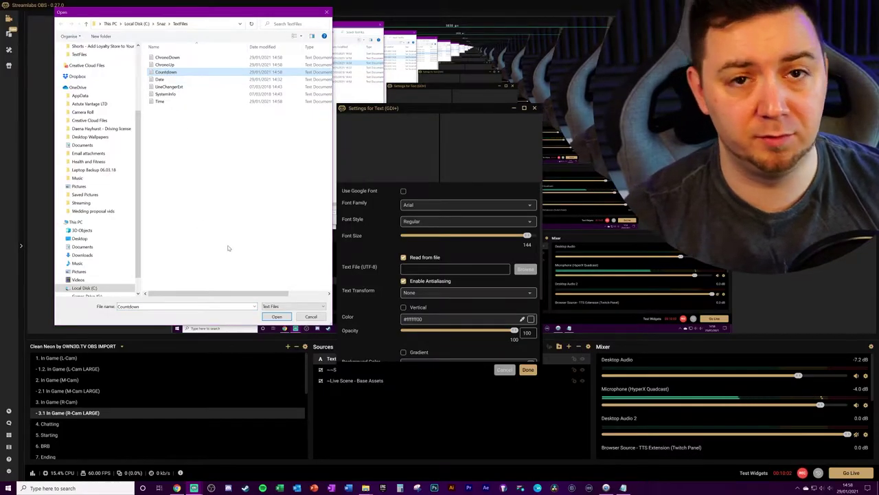
pyautogui.click(277, 317)
pyautogui.click(528, 370)
pyautogui.moveTo(281, 25); pyautogui.dragTo(296, 67)
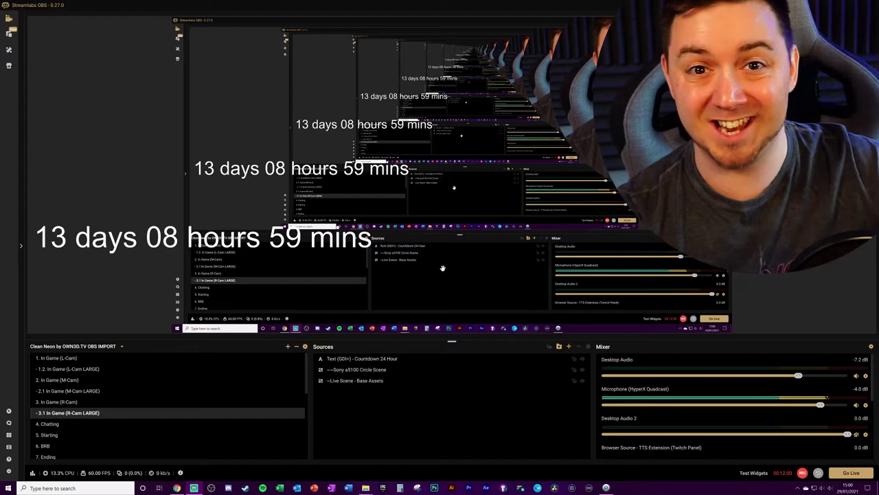
# Switch to Snaz's Chrono's settings and examine the Chrono Down start time and output format.
pyautogui.click(606, 487)
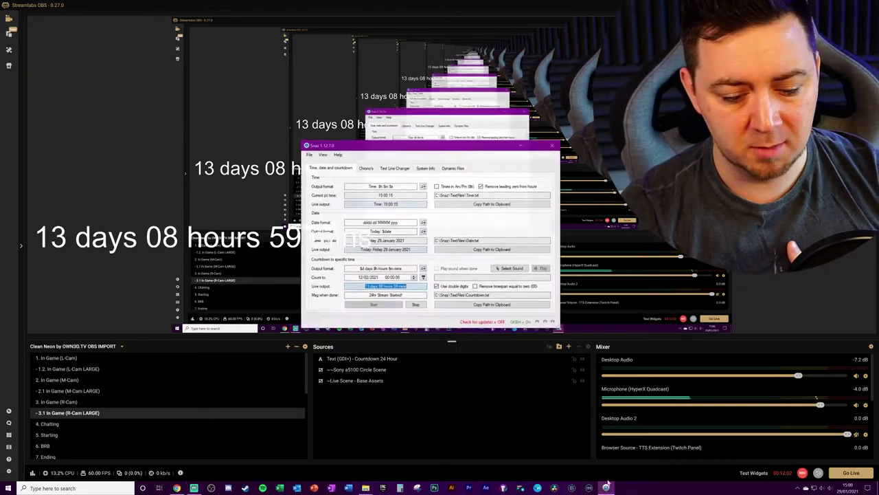
pyautogui.click(520, 142)
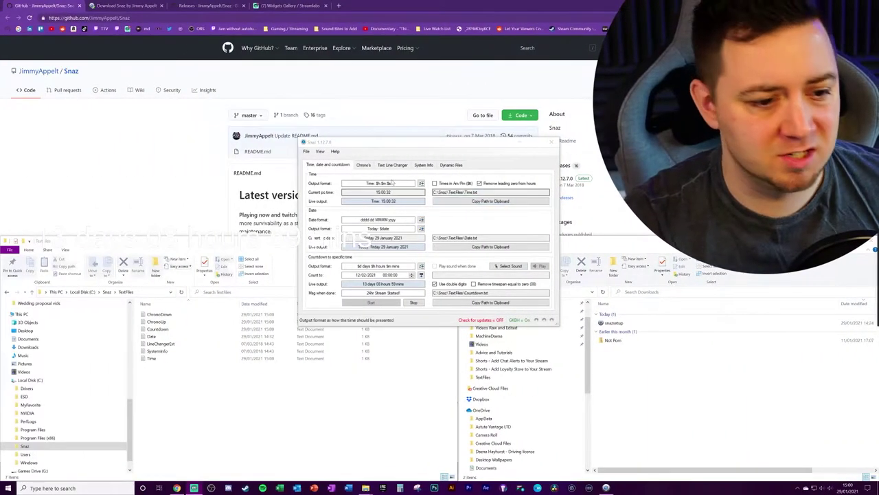
pyautogui.click(141, 165)
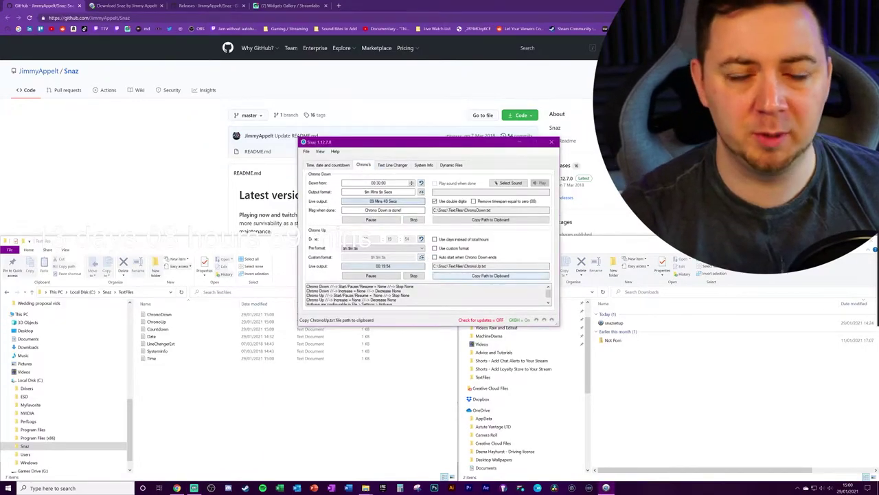
pyautogui.click(356, 182)
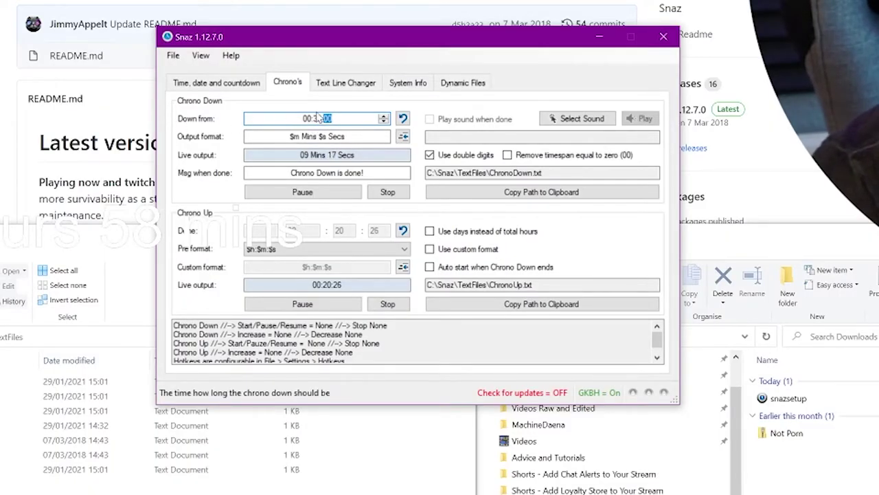
pyautogui.click(321, 122)
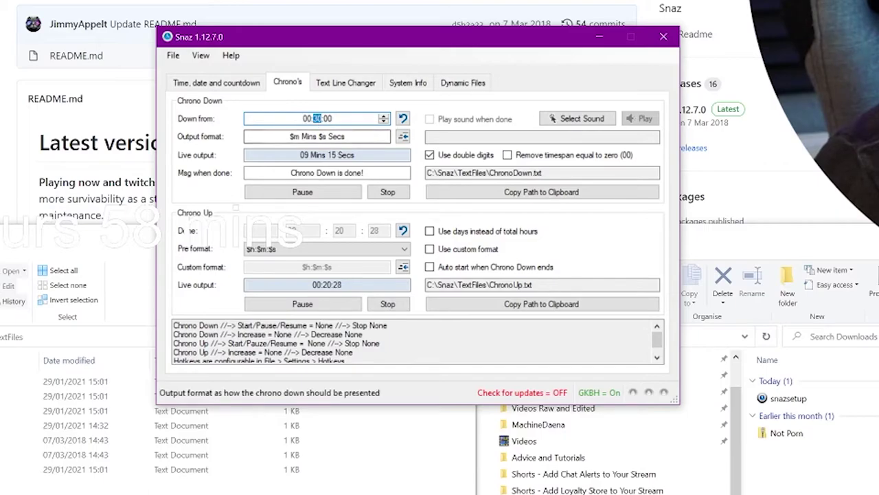
pyautogui.click(330, 122)
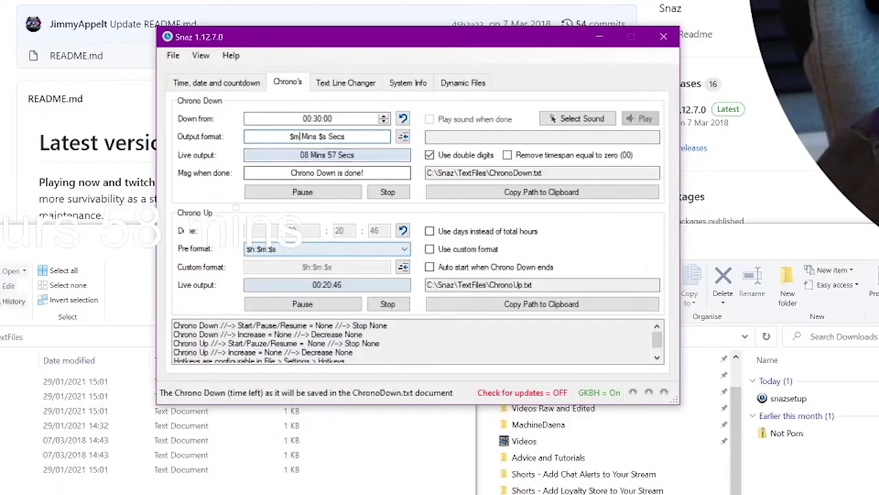
pyautogui.moveTo(329, 136); pyautogui.dragTo(344, 136)
pyautogui.click(345, 136)
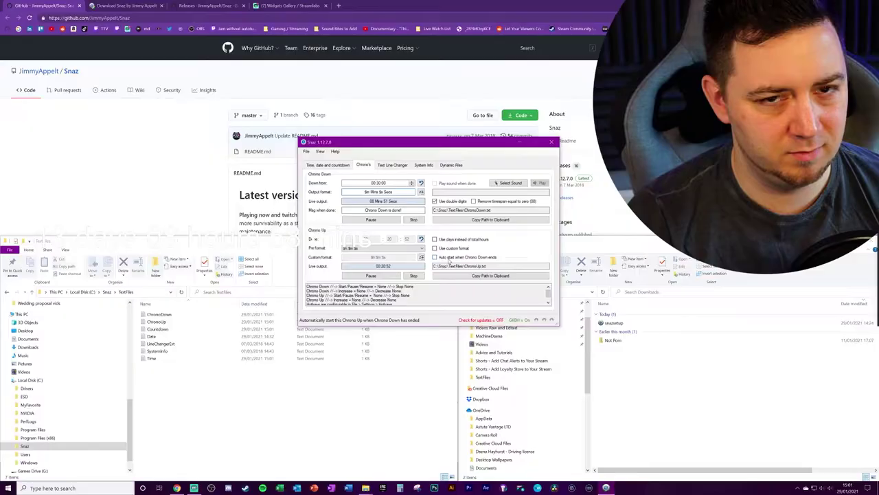
# Restart the Chrono Down timer from 00:30:00 and open ChronoDown.txt using its path copied from Snaz.
pyautogui.click(414, 220)
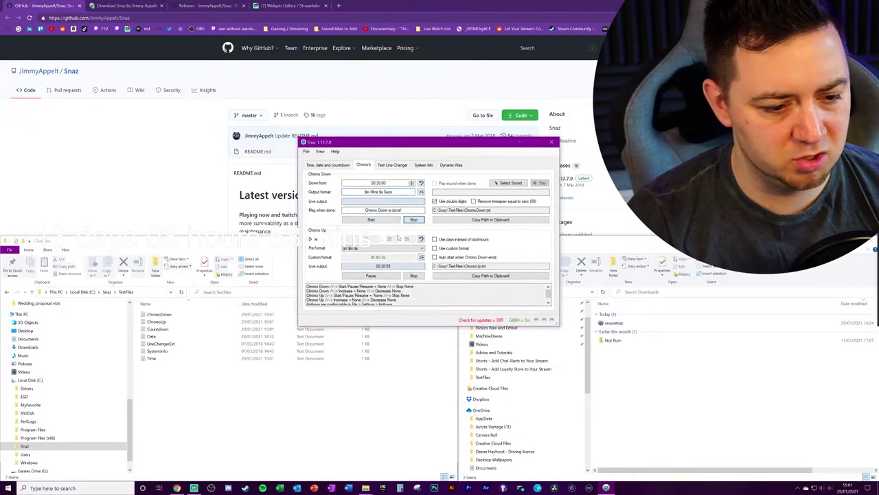
pyautogui.click(372, 220)
pyautogui.moveTo(492, 209); pyautogui.dragTo(463, 209)
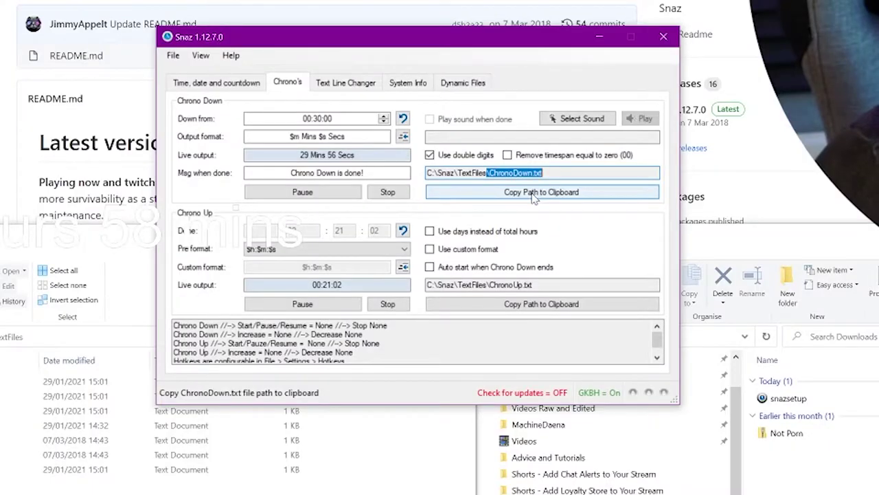
pyautogui.click(532, 193)
pyautogui.click(155, 292)
pyautogui.hotkey('ctrl', 'v')
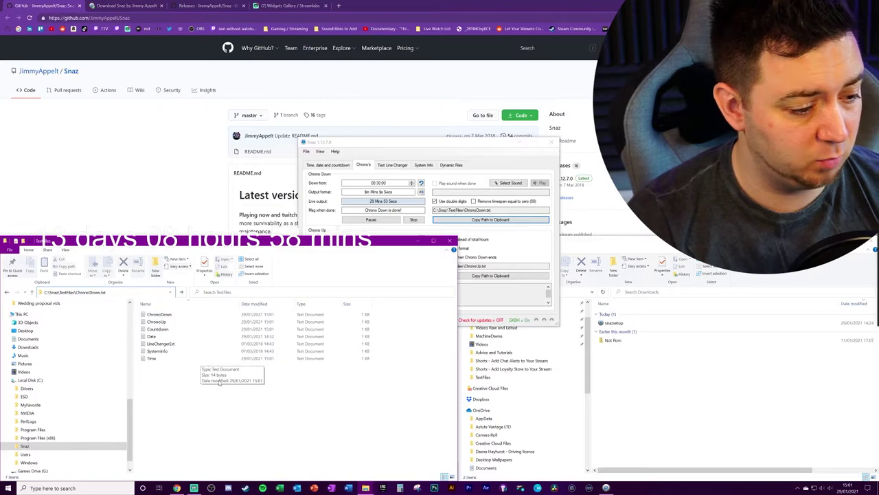
pyautogui.press('Return')
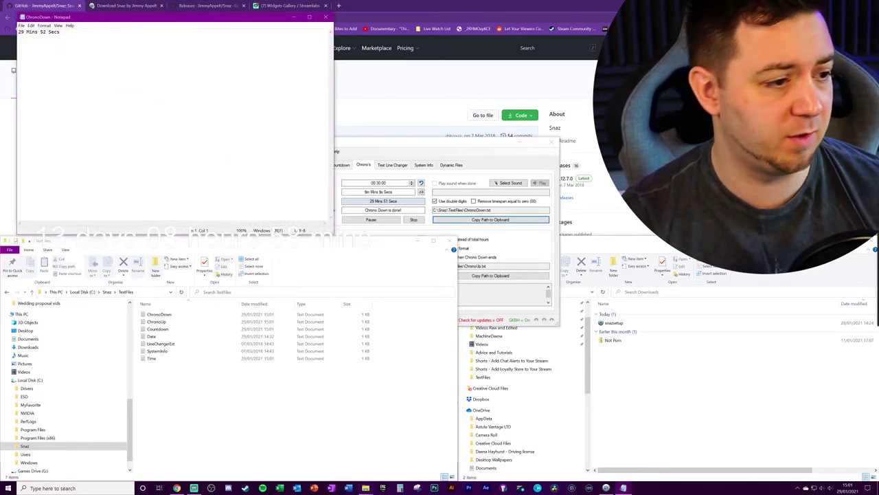
pyautogui.hotkey('ctrl', 'a')
pyautogui.click(61, 32)
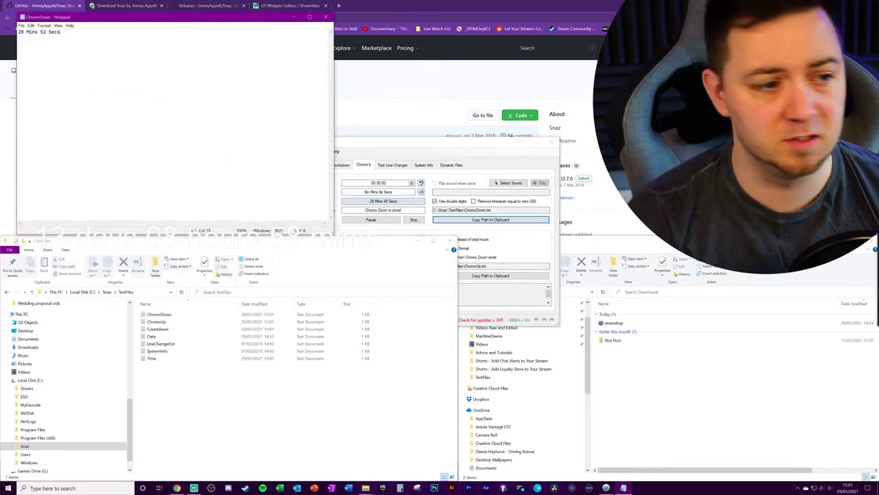
# Close and reopen the ChronoDown file to check its updated remaining time, and close Notepad.
pyautogui.click(325, 16)
pyautogui.press('Return')
pyautogui.hotkey('ctrl', 'a')
pyautogui.click(325, 16)
pyautogui.doubleClick(187, 314)
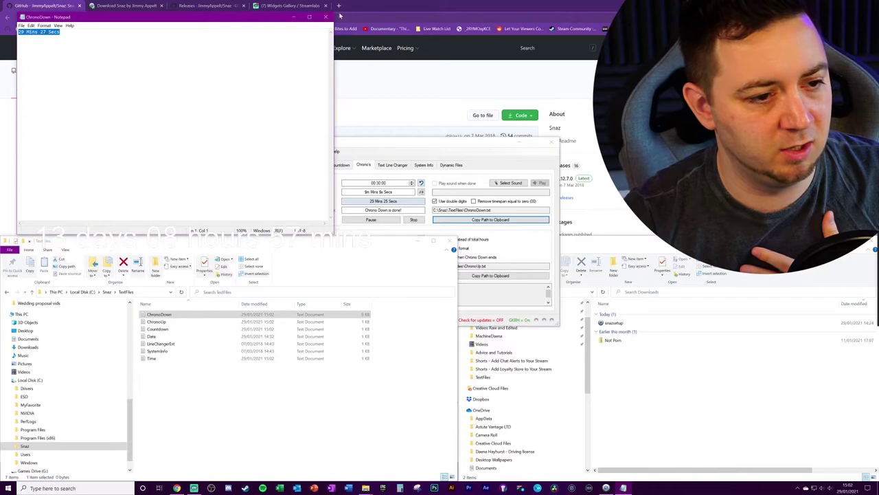
pyautogui.click(325, 16)
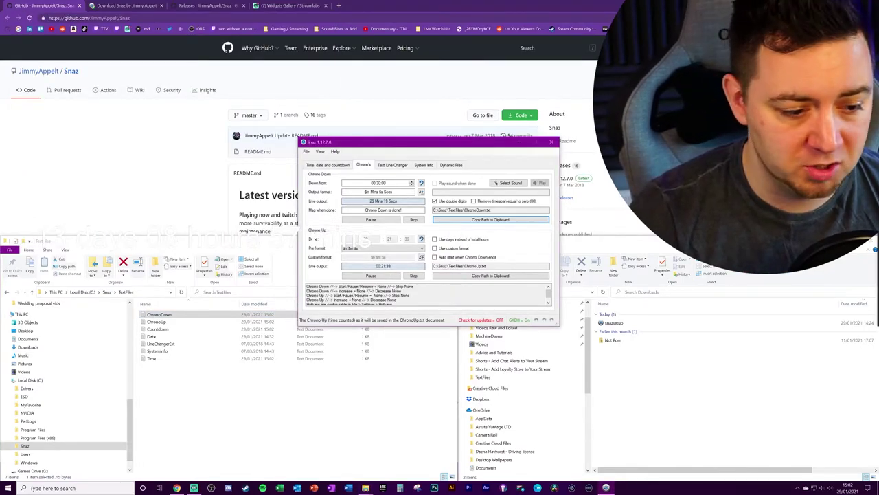
# Stop the Chrono Up timer and reset its minutes and seconds to 0.
pyautogui.click(413, 276)
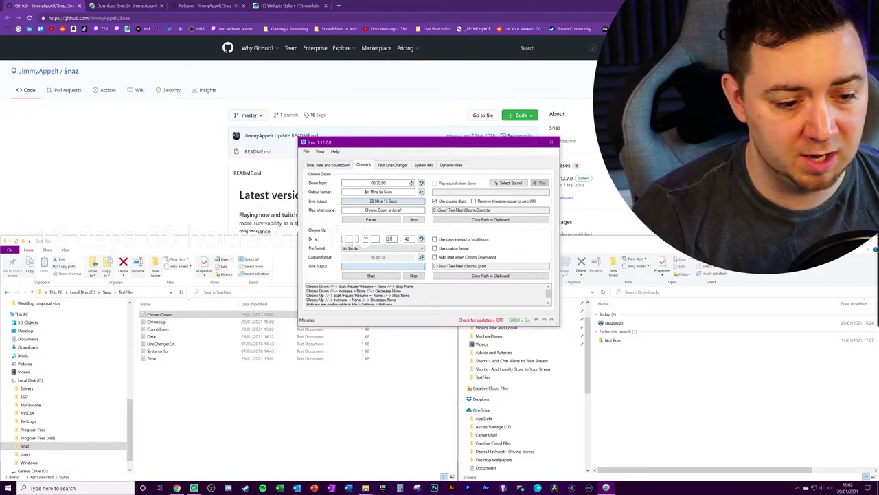
pyautogui.press('Tab')
pyautogui.write('0')
pyautogui.press('Tab')
pyautogui.write('0')
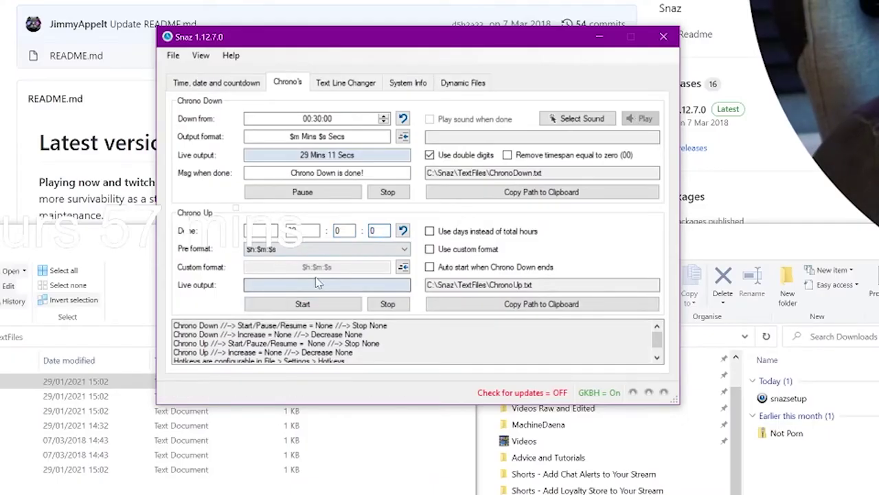
# Choose the $d day $h:$m:$s pre-format for Chrono Up and start the timer.
pyautogui.click(307, 249)
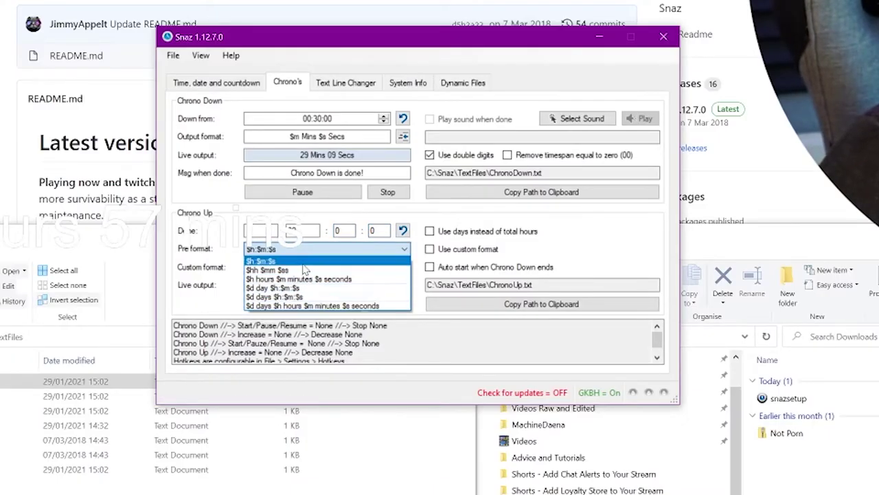
pyautogui.click(307, 249)
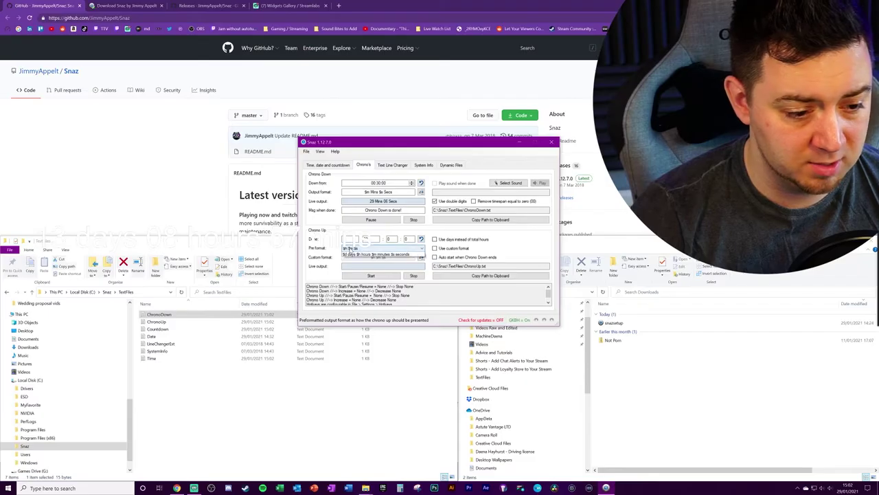
pyautogui.click(273, 288)
pyautogui.click(302, 304)
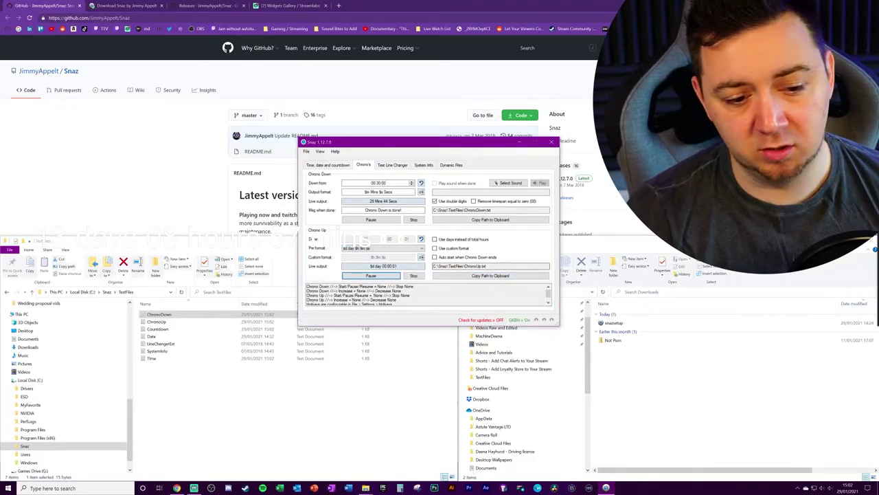
# Open the ChronoUp file in Notepad and examine how the day part of the elapsed time is written.
pyautogui.click(216, 390)
pyautogui.doubleClick(154, 321)
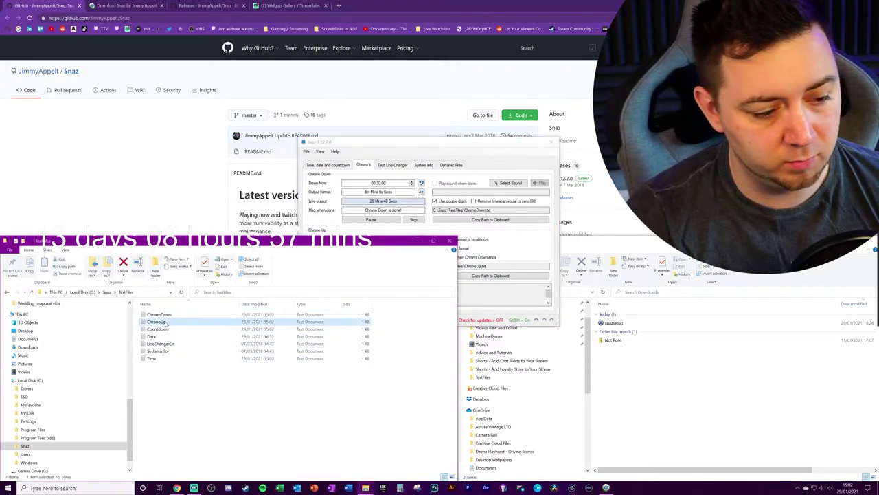
pyautogui.click(60, 32)
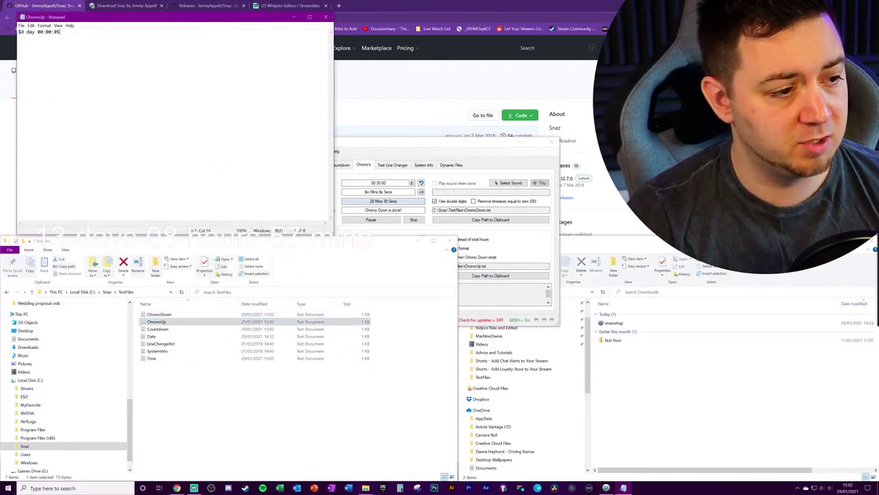
pyautogui.moveTo(19, 31); pyautogui.dragTo(29, 32)
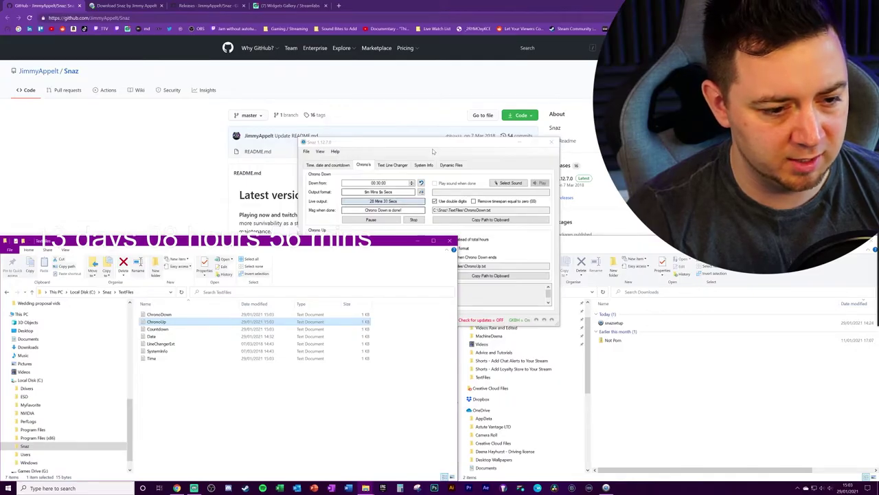
# Change Chrono Up's pre-format in Snaz to $hh $mm $ss, and reopen the ChronoUp file to check the new output.
pyautogui.click(432, 151)
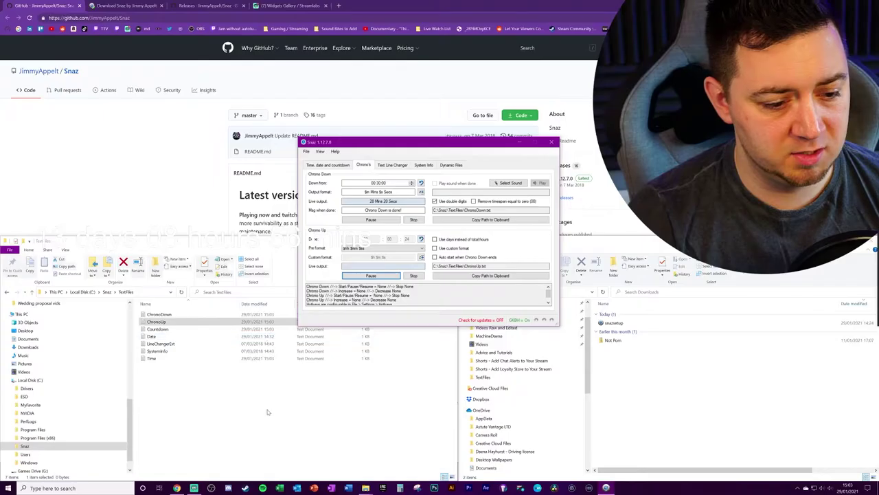
pyautogui.click(265, 406)
pyautogui.click(180, 323)
pyautogui.doubleClick(179, 323)
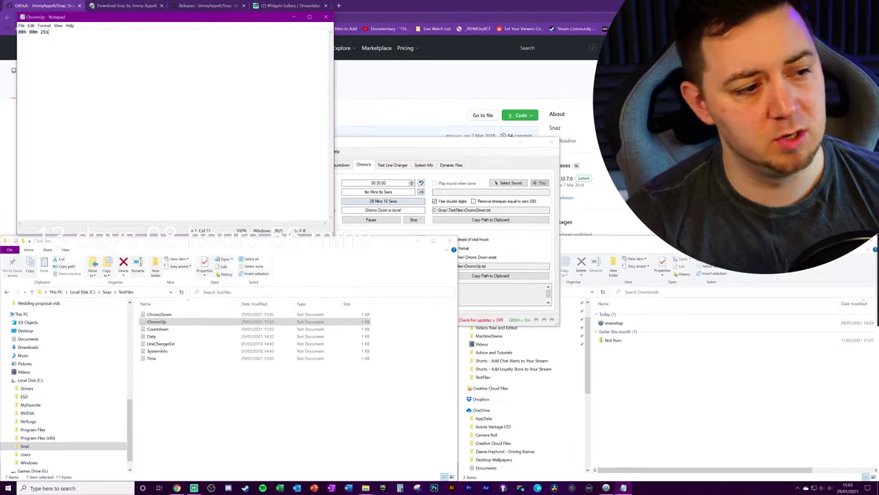
pyautogui.click(325, 16)
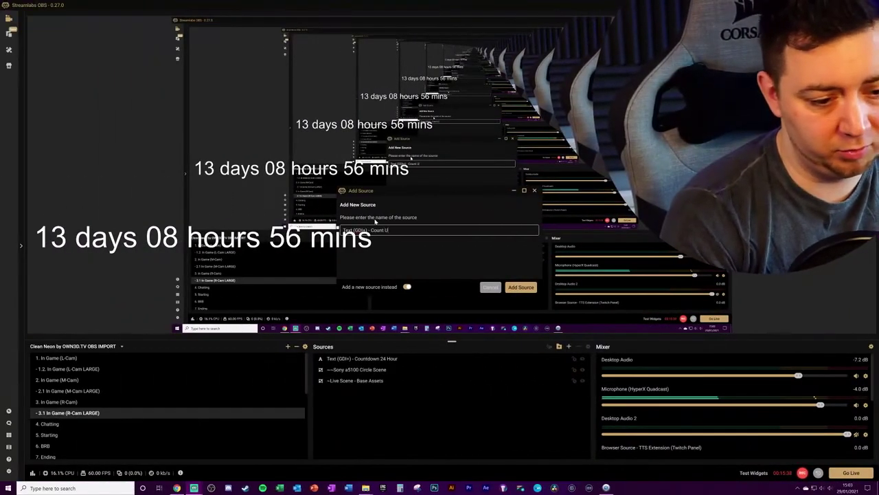
# In Streamlabs OBS, add a source named "Text (GDI+) - Count Up" that reads from C:\Snaz\TextFiles\ChronoUp.txt, and close its settings.
pyautogui.write('p')
pyautogui.press('Return')
pyautogui.click(403, 257)
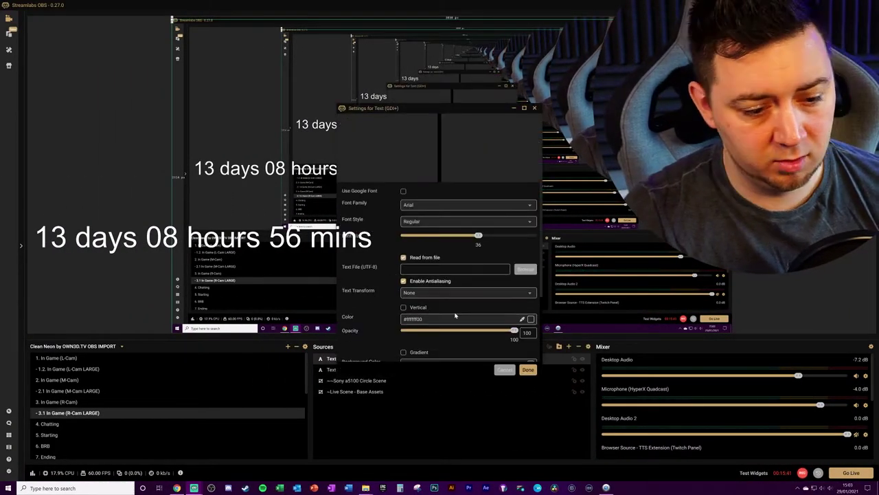
pyautogui.click(518, 270)
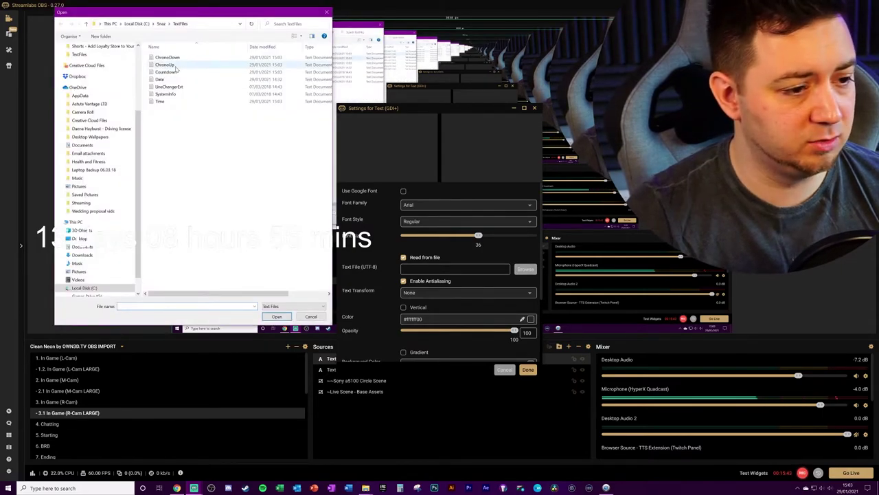
pyautogui.doubleClick(171, 65)
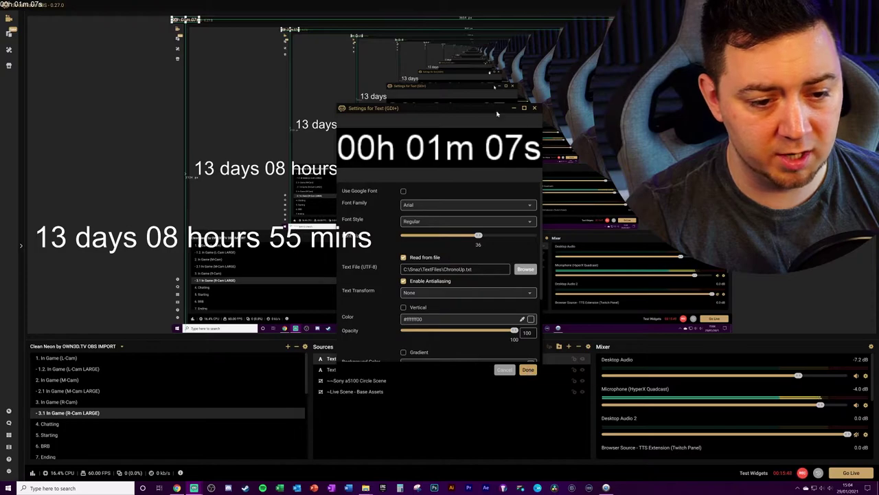
pyautogui.click(535, 107)
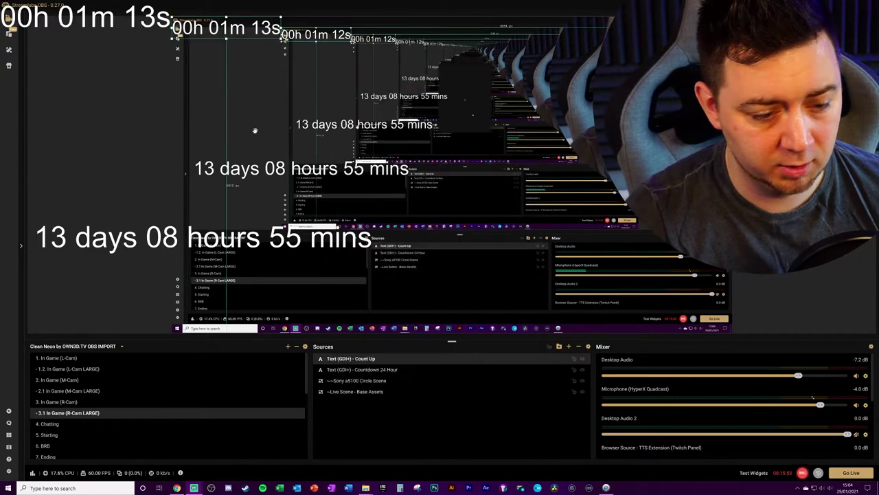
# Move the Count Up text directly below the countdown text, and set the Countdown 24 Hour source's font to LEMON MILK Bold.
pyautogui.moveTo(227, 27); pyautogui.dragTo(250, 193)
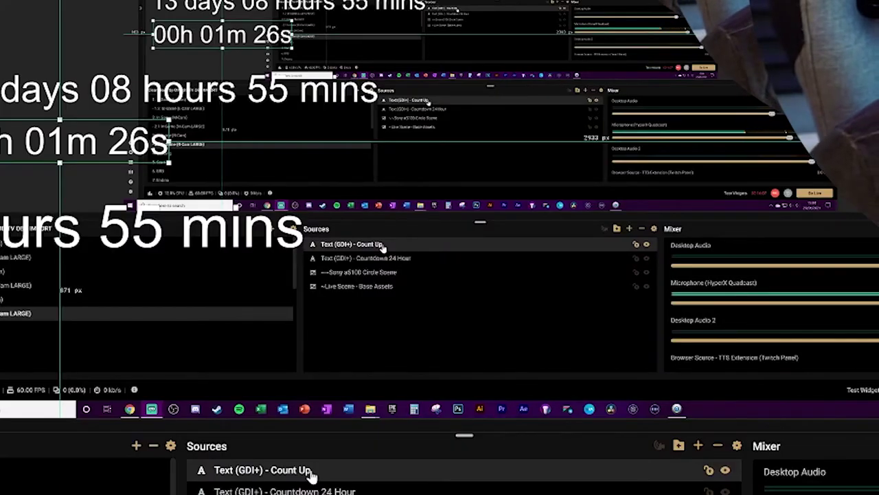
pyautogui.click(309, 491)
pyautogui.rightClick(309, 491)
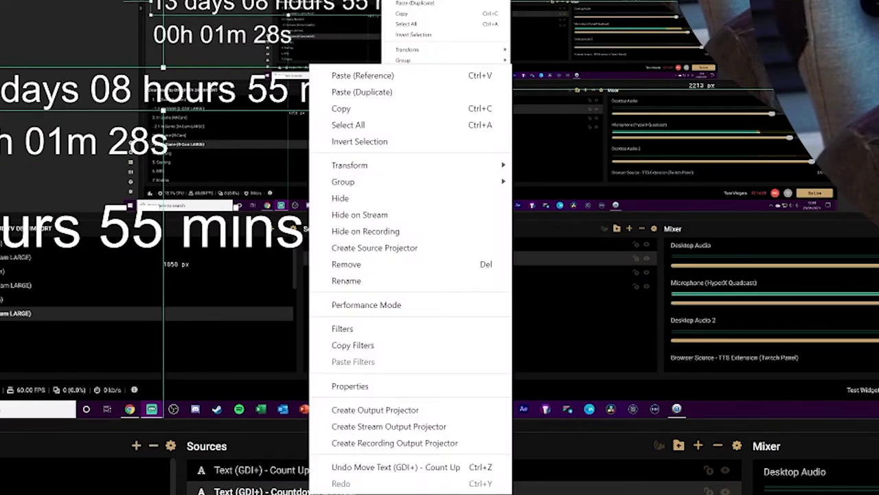
pyautogui.click(352, 386)
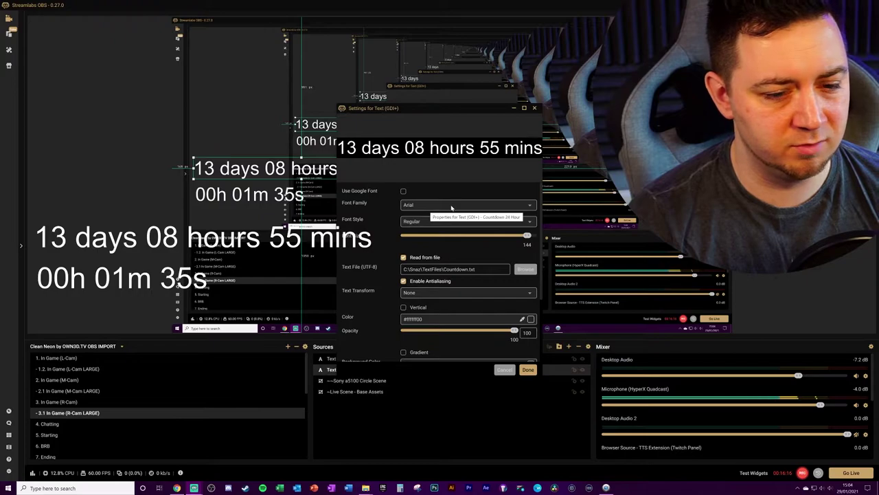
pyautogui.click(450, 208)
pyautogui.click(445, 216)
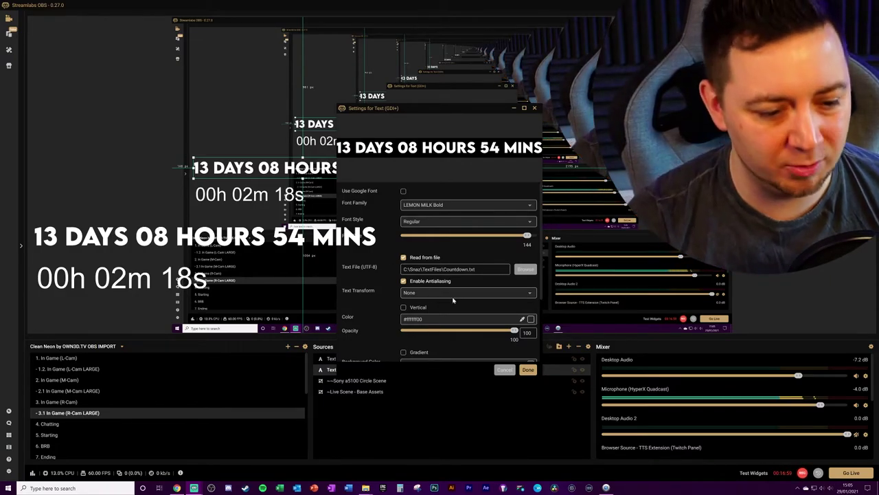
# Examine the text transform options available for the Countdown 24 Hour source, leaving the setting at None.
pyautogui.scroll(-1, 434, 292)
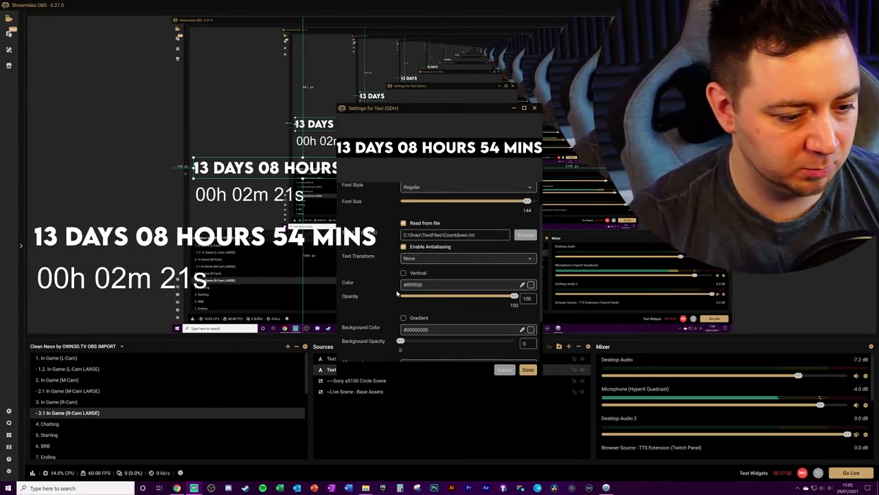
pyautogui.click(454, 258)
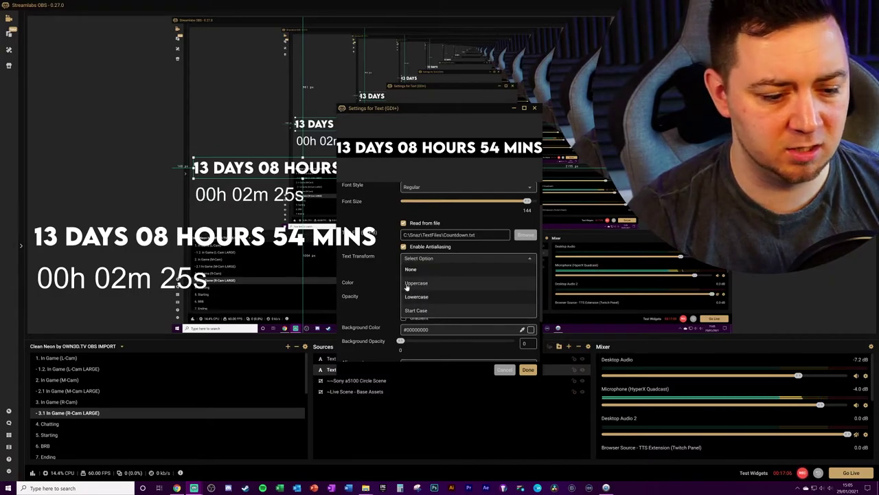
pyautogui.click(366, 278)
# Try a text opacity of 50 for the Countdown 24 Hour source, and settle on 70.
pyautogui.scroll(-1, 379, 268)
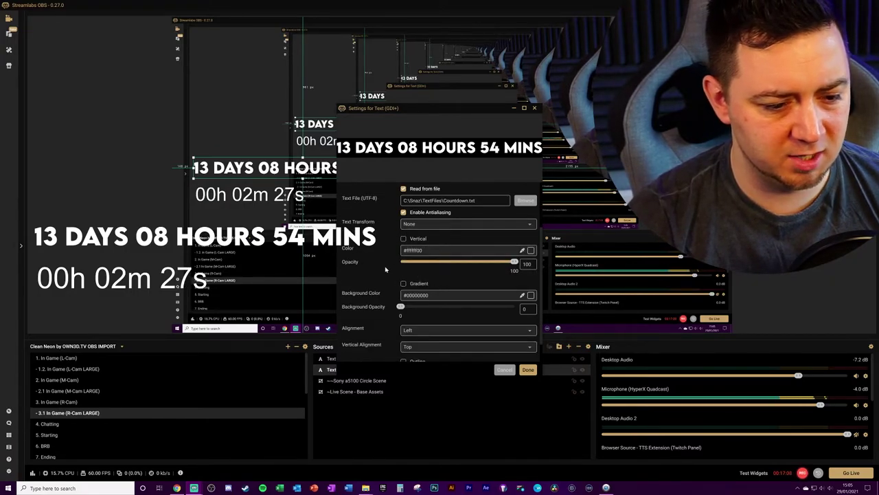
pyautogui.moveTo(514, 264); pyautogui.dragTo(456, 266)
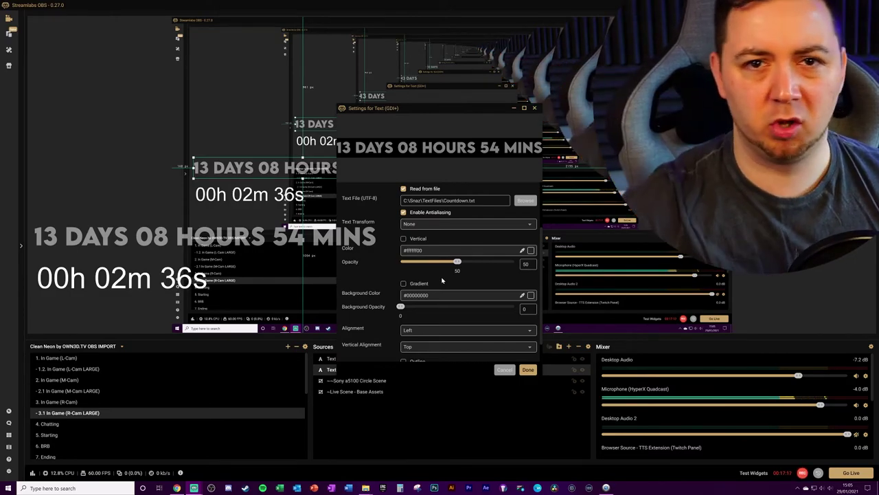
pyautogui.moveTo(458, 264); pyautogui.dragTo(481, 265)
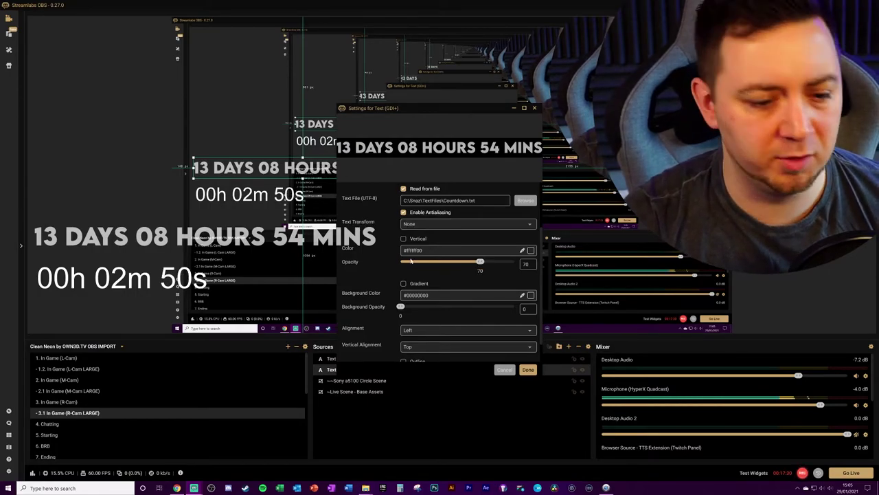
# Enable a size 2 outline on the countdown text, set the outline color to black (#00000000), and close the settings.
pyautogui.scroll(-1, 416, 329)
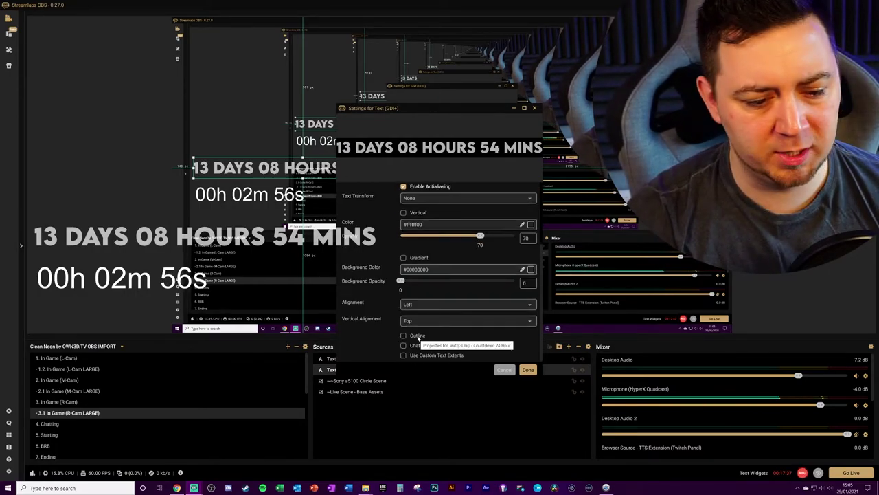
pyautogui.click(417, 334)
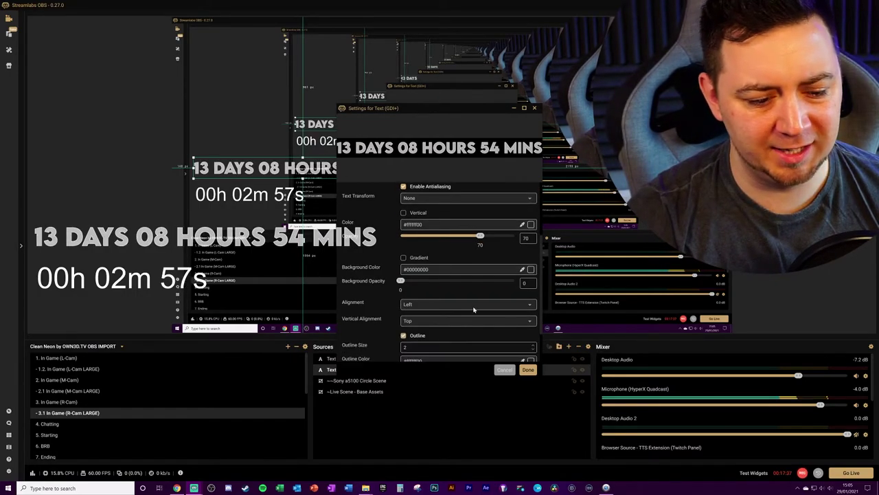
pyautogui.scroll(-1, 367, 308)
pyautogui.scroll(-1, 367, 307)
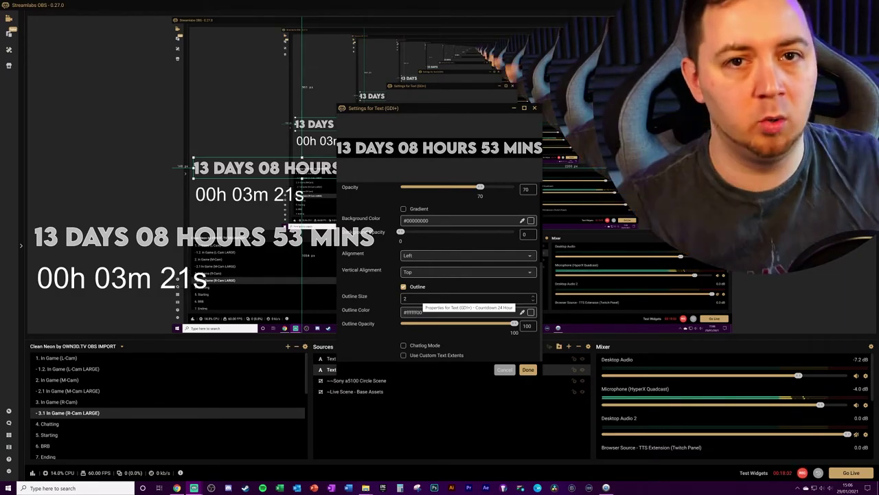
pyautogui.click(441, 312)
pyautogui.scroll(-1, 477, 335)
pyautogui.moveTo(467, 273); pyautogui.dragTo(415, 329)
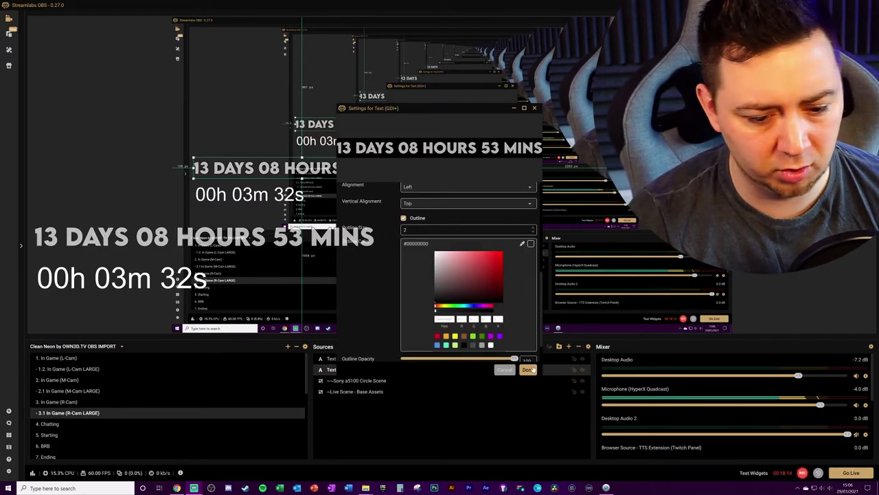
pyautogui.click(528, 370)
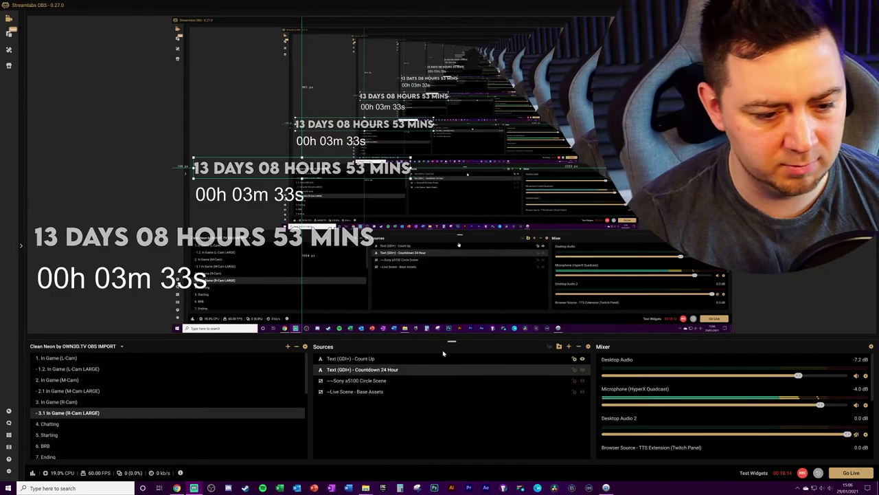
# Set the Countdown 24 Hour source's text color to pink (#ff00a600) and close its settings.
pyautogui.doubleClick(378, 370)
pyautogui.moveTo(483, 350); pyautogui.dragTo(487, 349)
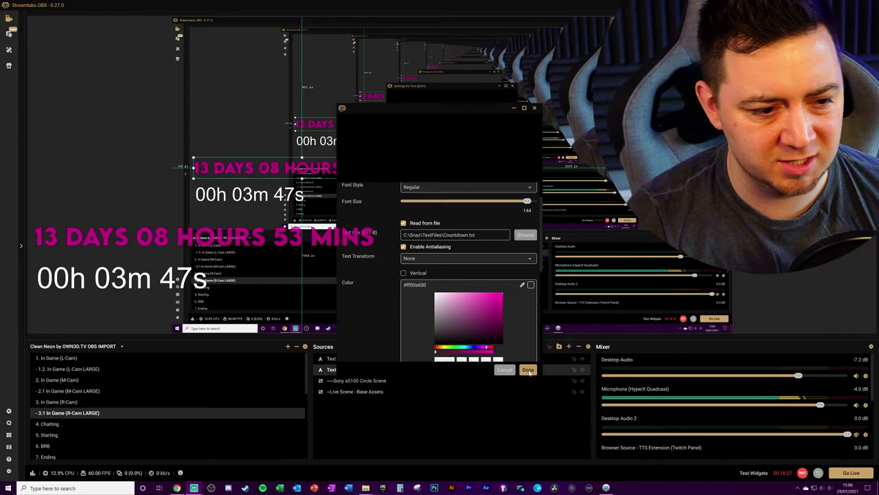
pyautogui.click(527, 371)
# Enable a gradient on the Countdown 24 Hour text with gradient color #00e5ff00 and a gradient direction of 135.
pyautogui.doubleClick(387, 371)
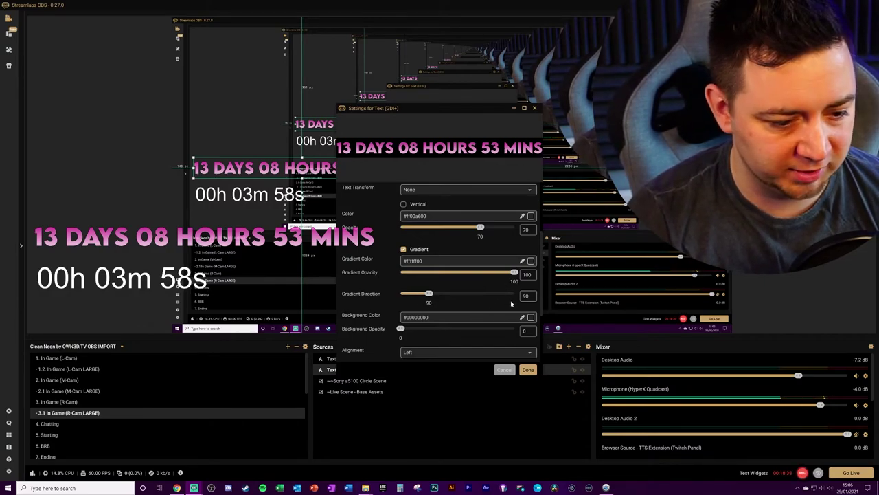
pyautogui.click(530, 262)
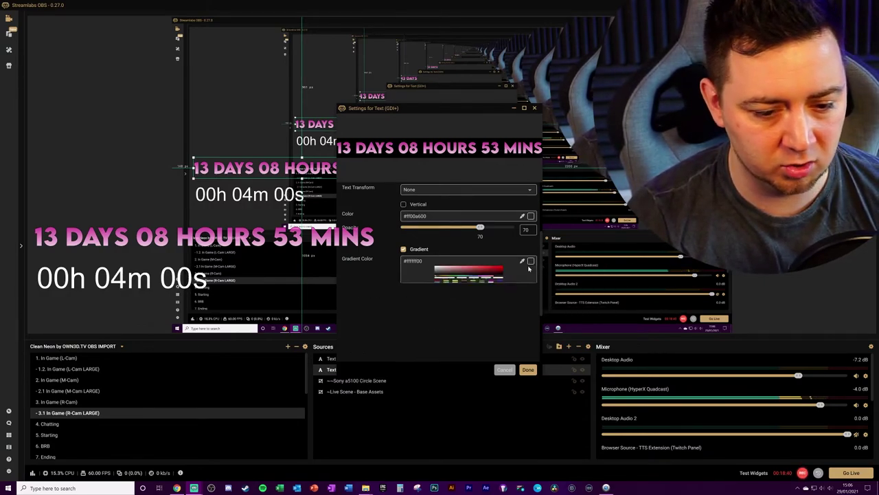
pyautogui.click(465, 322)
pyautogui.click(464, 323)
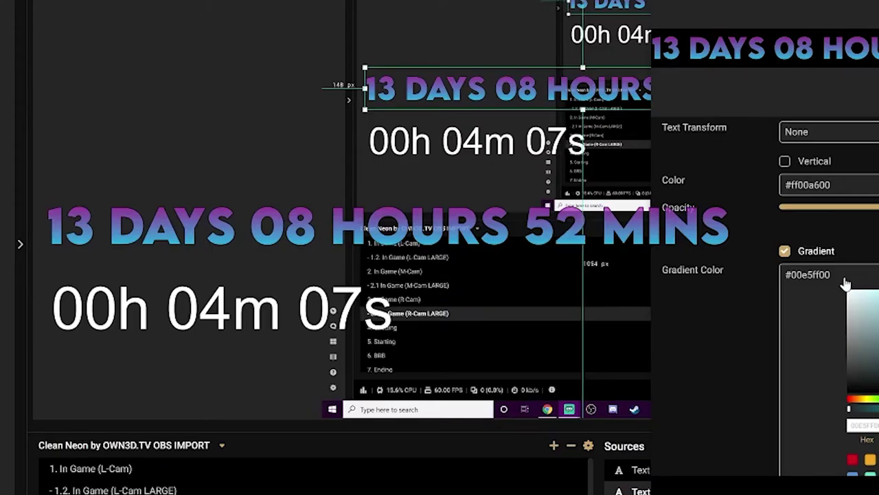
pyautogui.scroll(-3, 845, 285)
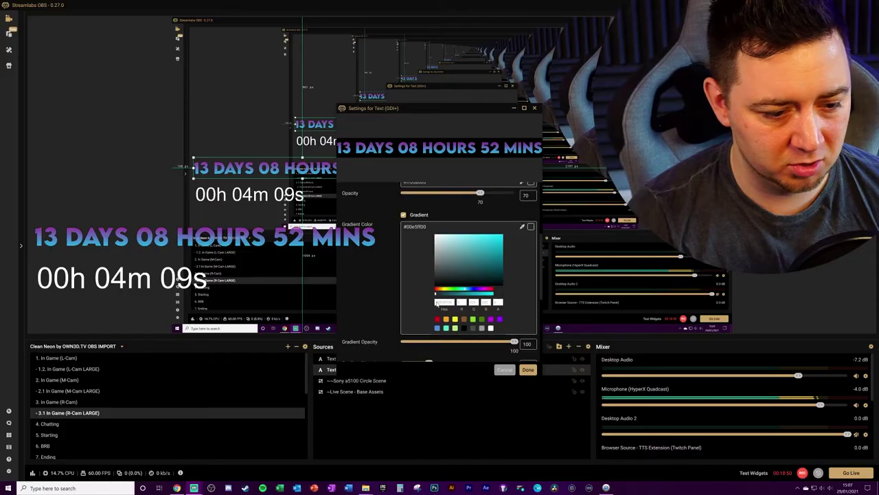
pyautogui.scroll(-2, 387, 293)
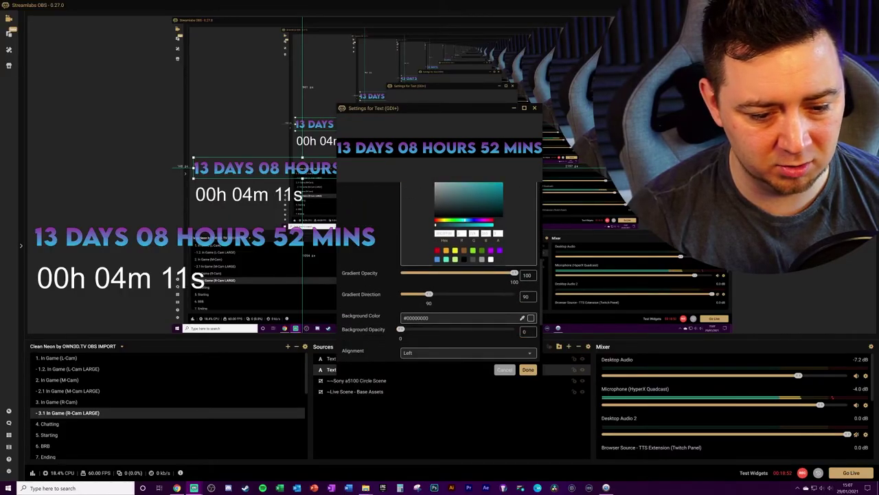
pyautogui.write('135')
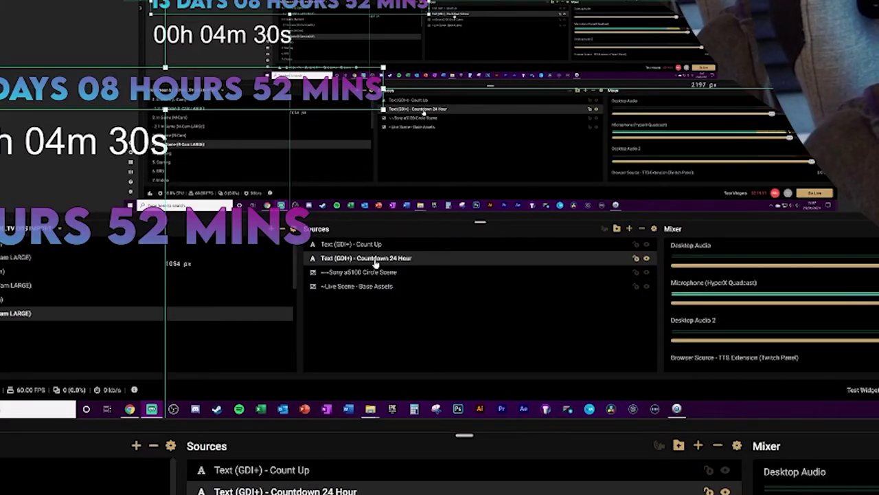
# Open the filters for the Countdown 24 Hour source and look through the available visual presets.
pyautogui.rightClick(303, 485)
pyautogui.click(337, 324)
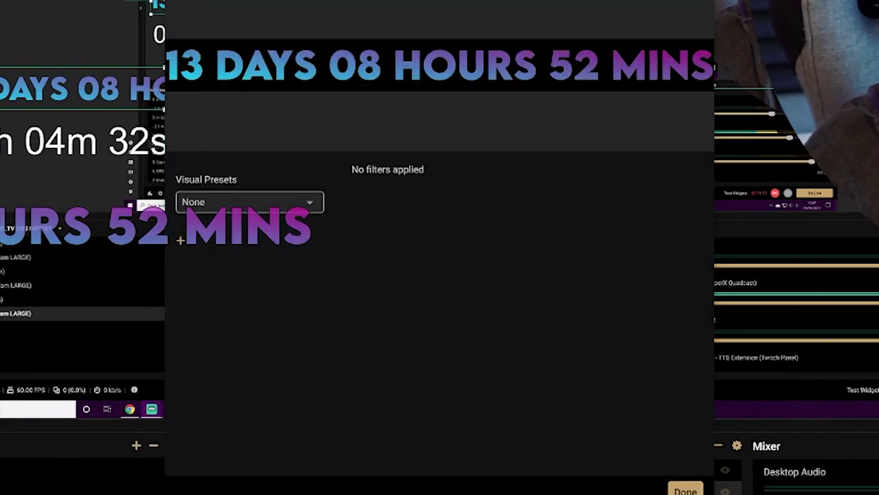
pyautogui.click(309, 206)
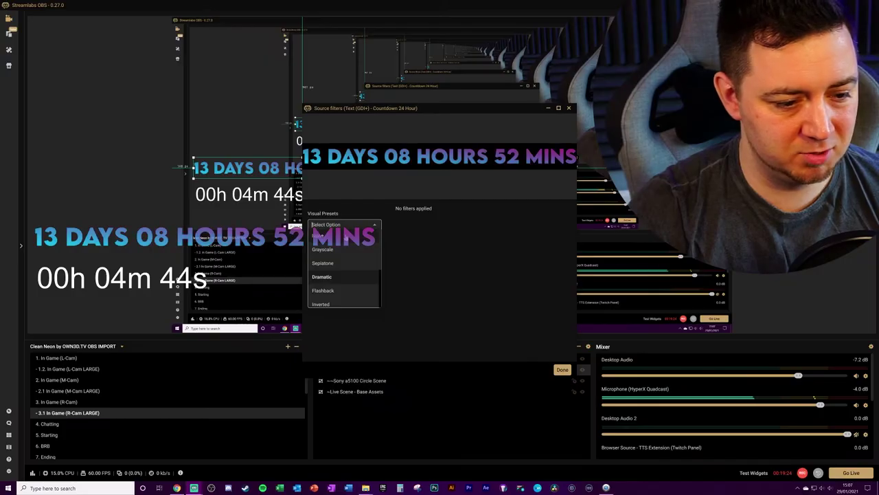
pyautogui.click(373, 254)
# Add a Scroll filter to the Countdown 24 Hour source with a horizontal speed of 102, and close the filters.
pyautogui.click(310, 243)
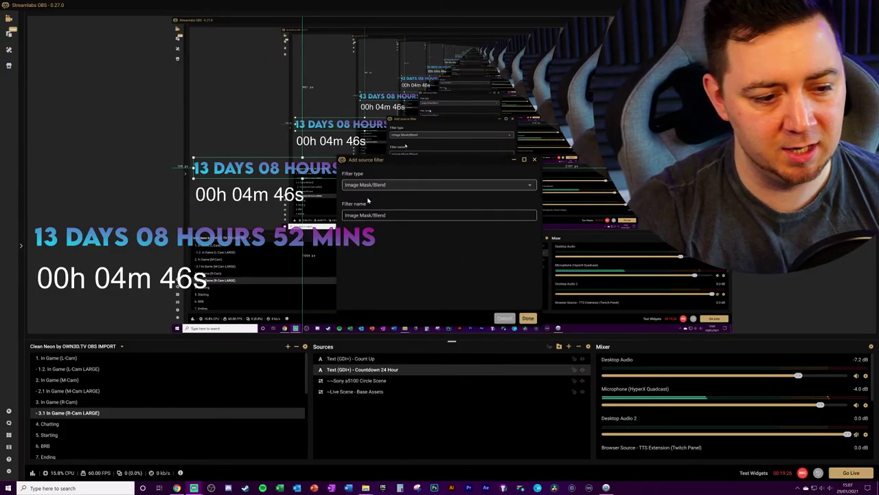
pyautogui.click(368, 185)
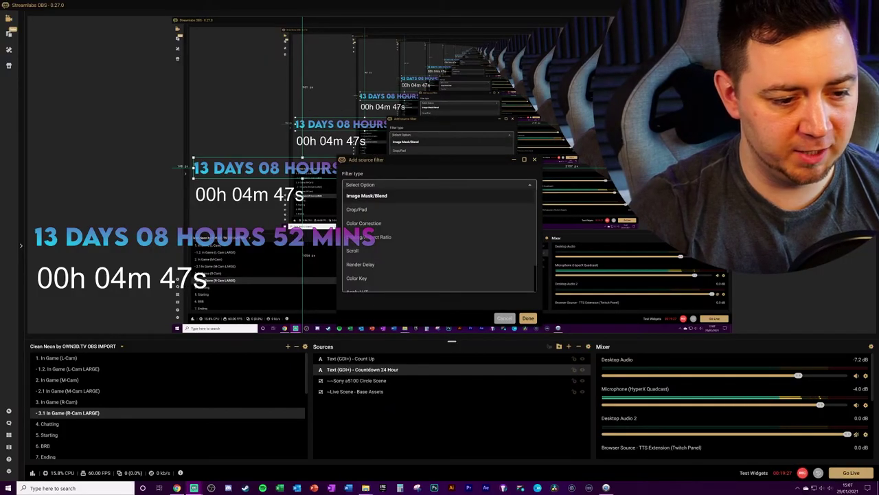
pyautogui.click(353, 251)
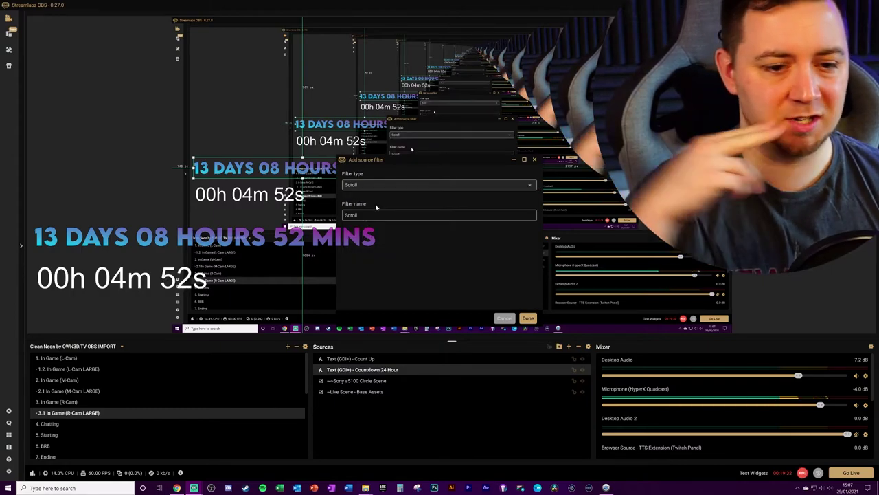
pyautogui.press('Return')
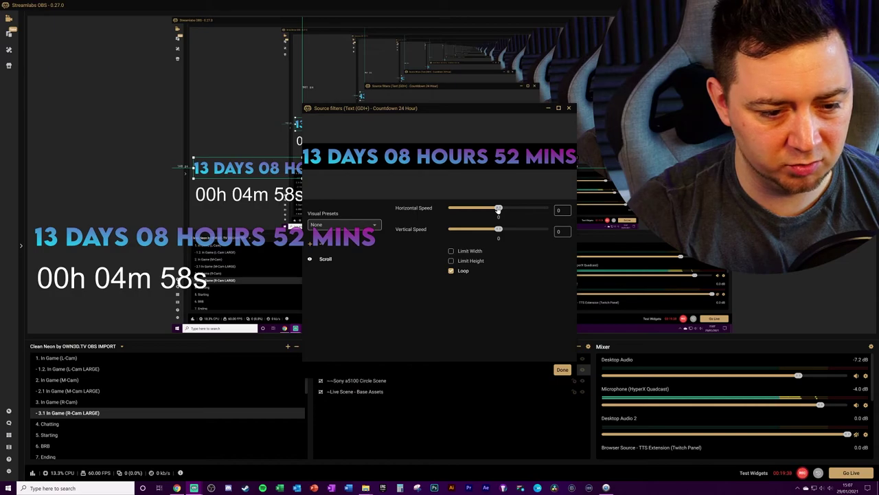
pyautogui.moveTo(503, 212); pyautogui.dragTo(509, 213)
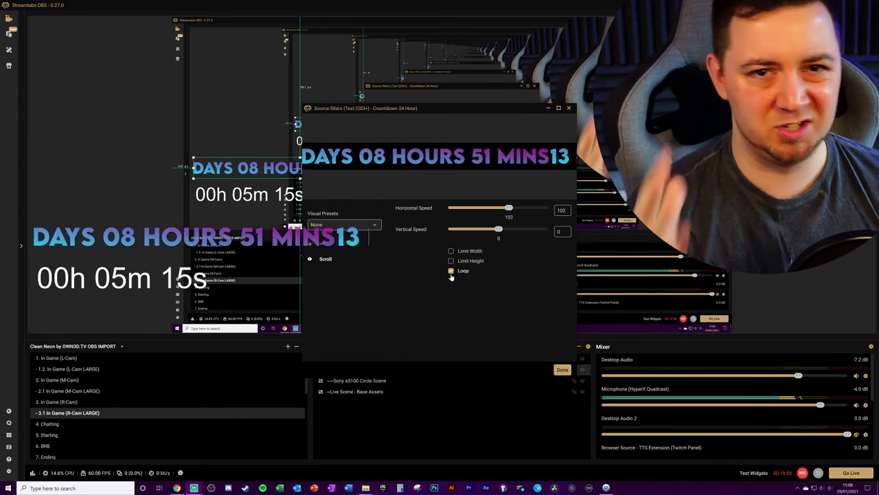
pyautogui.click(563, 370)
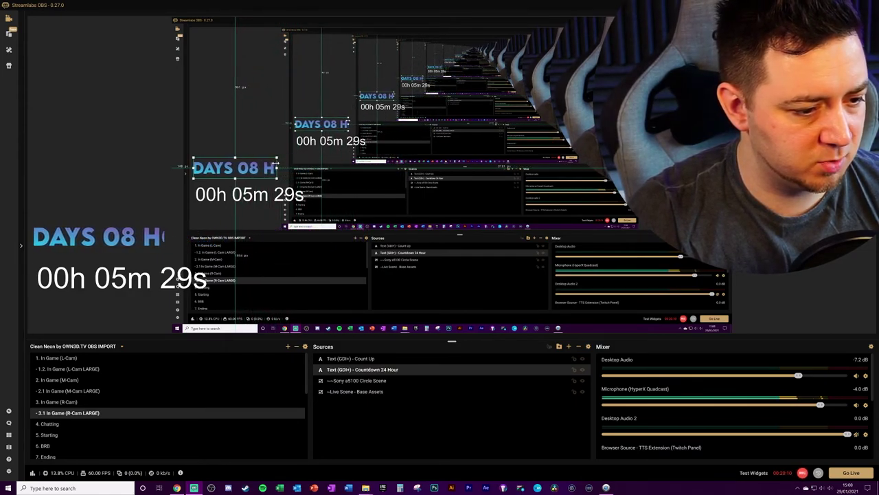
# Move the countdown text to the canvas's upper-left corner, and set its Scroll filter to vertical speed 100 and horizontal speed 0.
pyautogui.moveTo(264, 178); pyautogui.dragTo(296, 23)
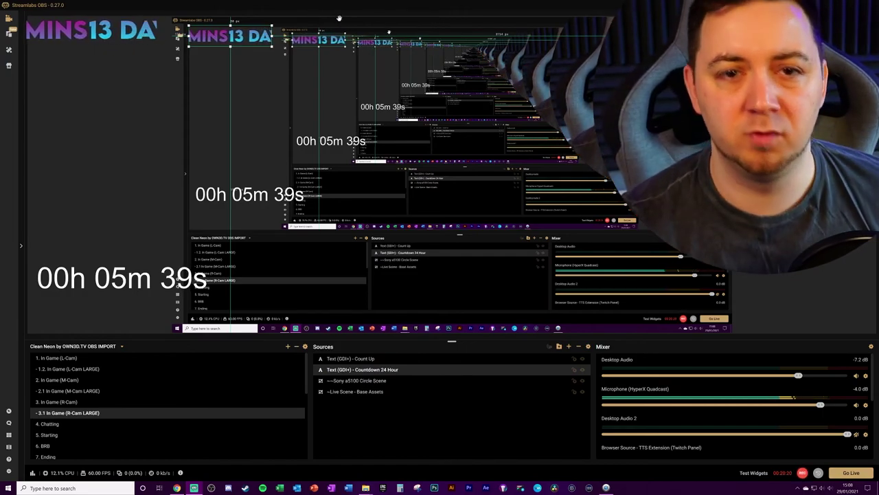
pyautogui.rightClick(392, 370)
pyautogui.click(410, 287)
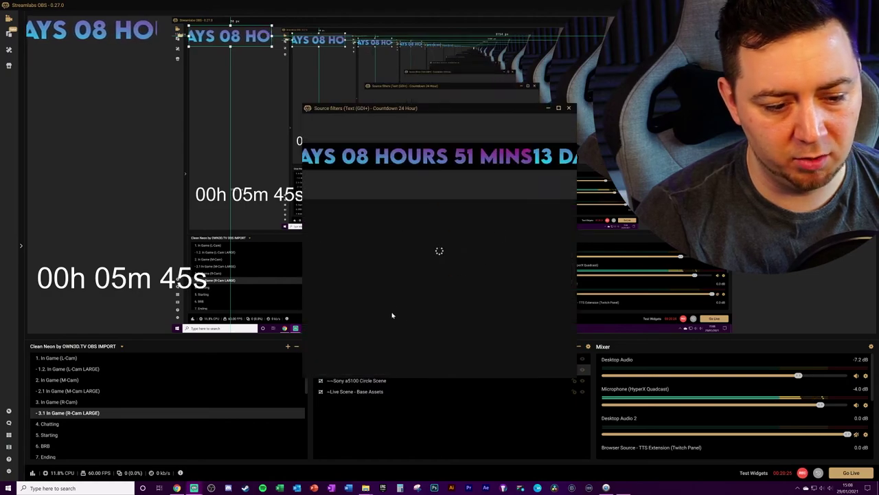
pyautogui.press('Tab')
pyautogui.write('100')
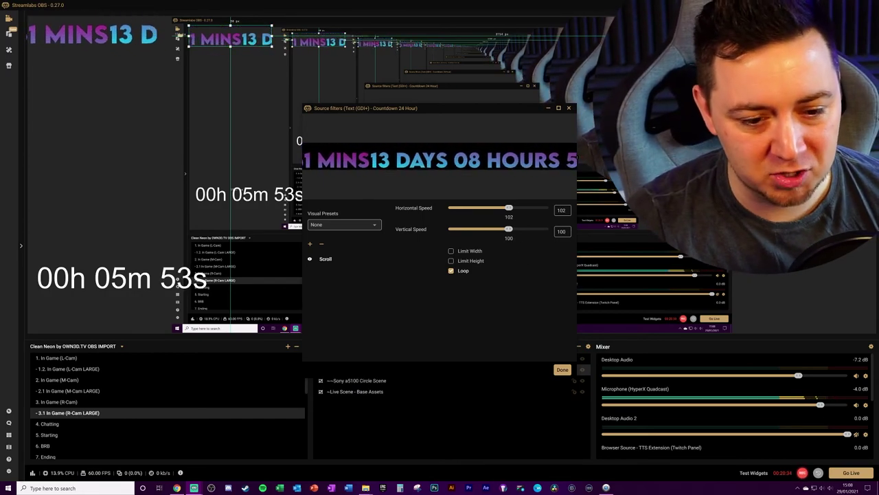
pyautogui.moveTo(567, 210); pyautogui.dragTo(465, 213)
pyautogui.write('0')
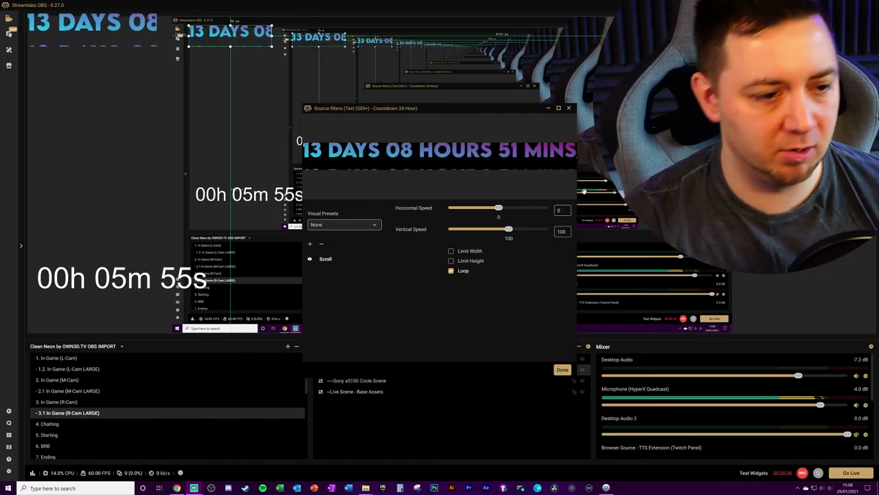